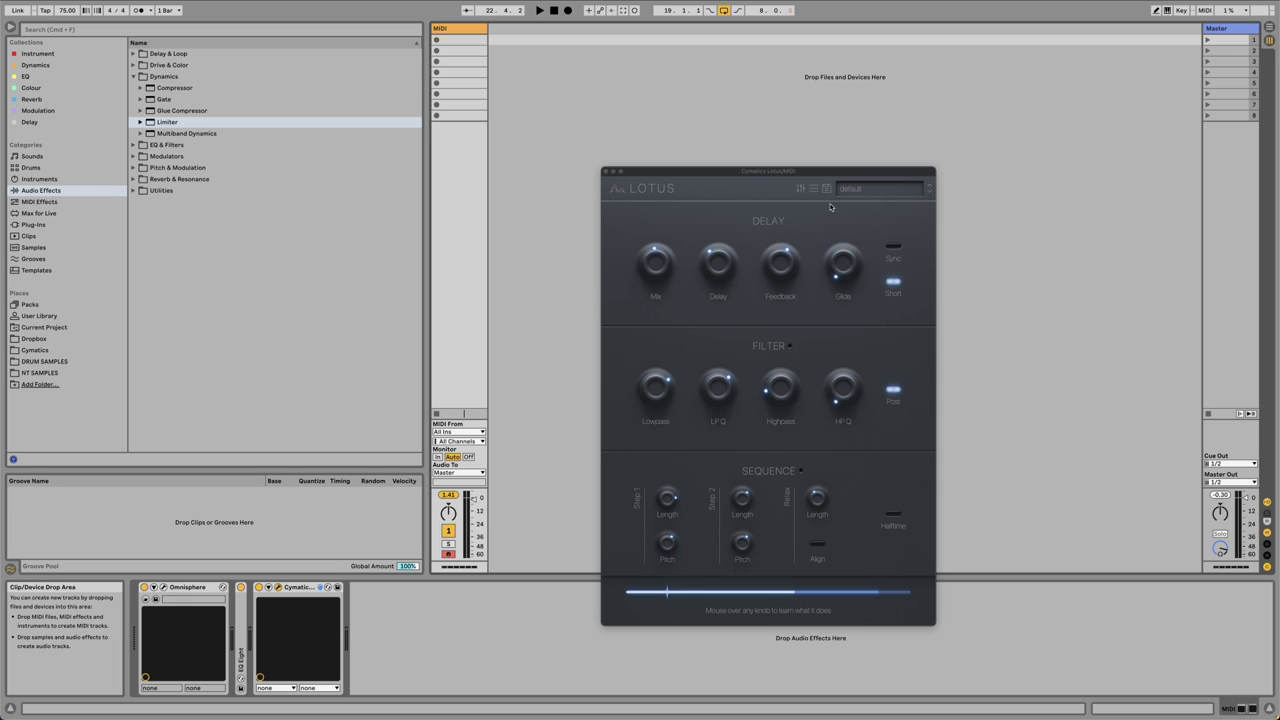
# Step: Move the Lotus window slightly up and left, ending on the Delay, Filter and Sequence page
pyautogui.click(800, 188)
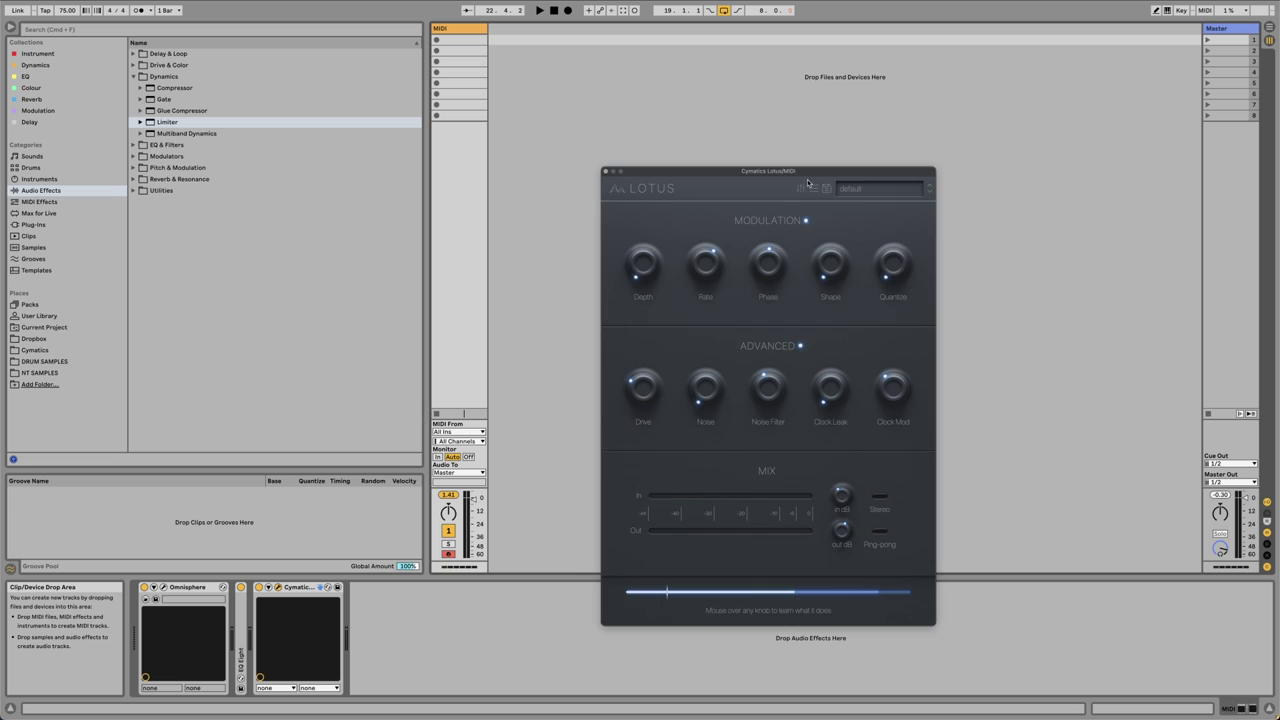
pyautogui.moveTo(808, 182); pyautogui.dragTo(759, 167)
pyautogui.click(783, 182)
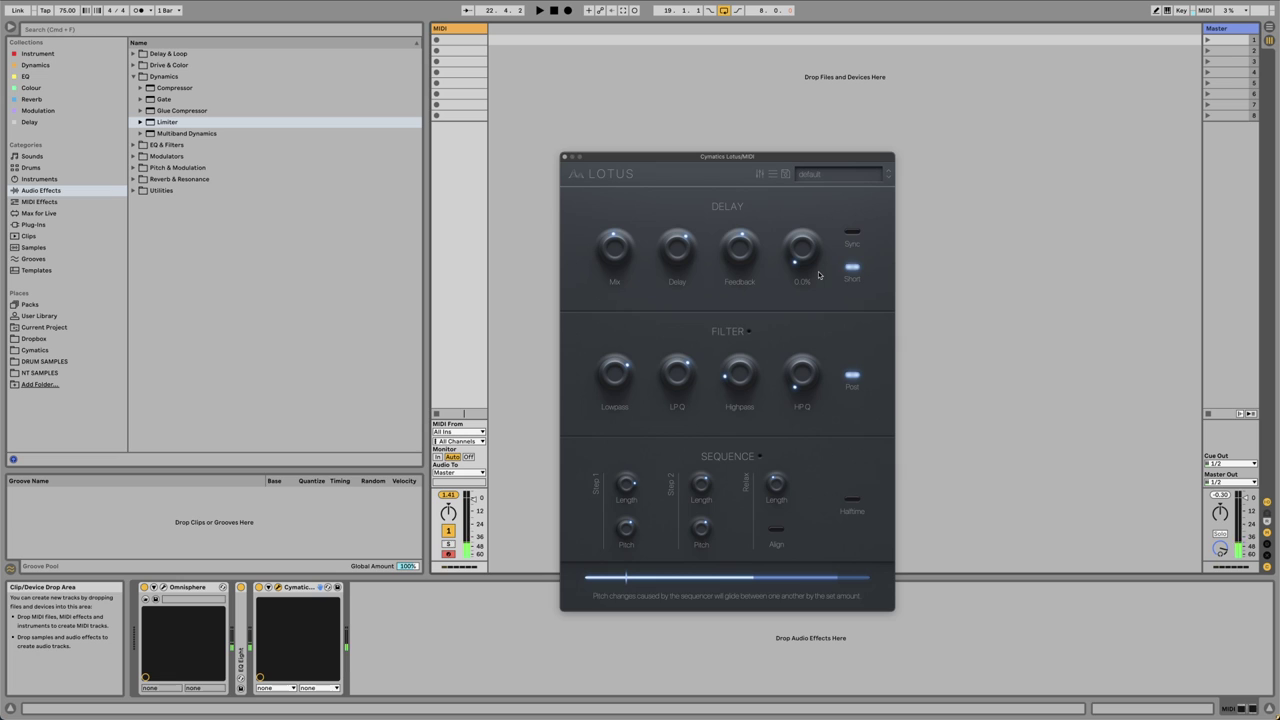
# Step: Turn off Short delay mode, disable the Modulation section, and lower the delay Mix to 53%
pyautogui.click(849, 269)
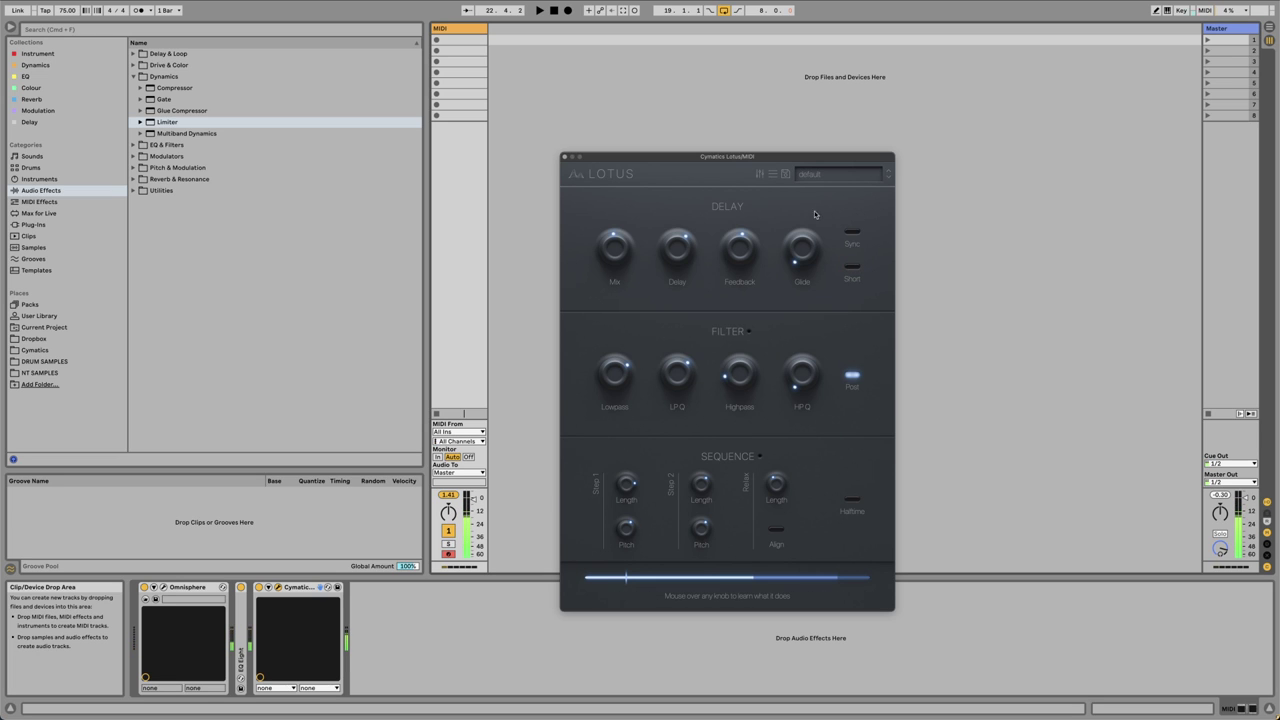
pyautogui.click(760, 175)
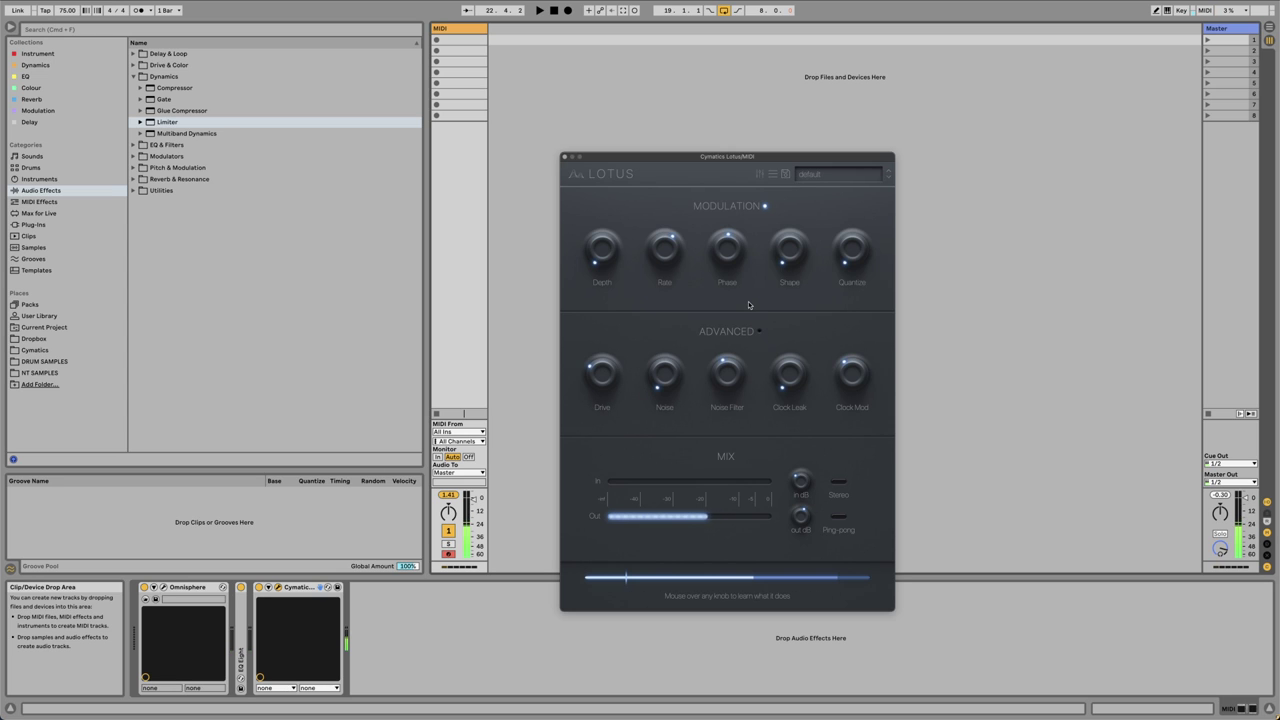
pyautogui.click(765, 207)
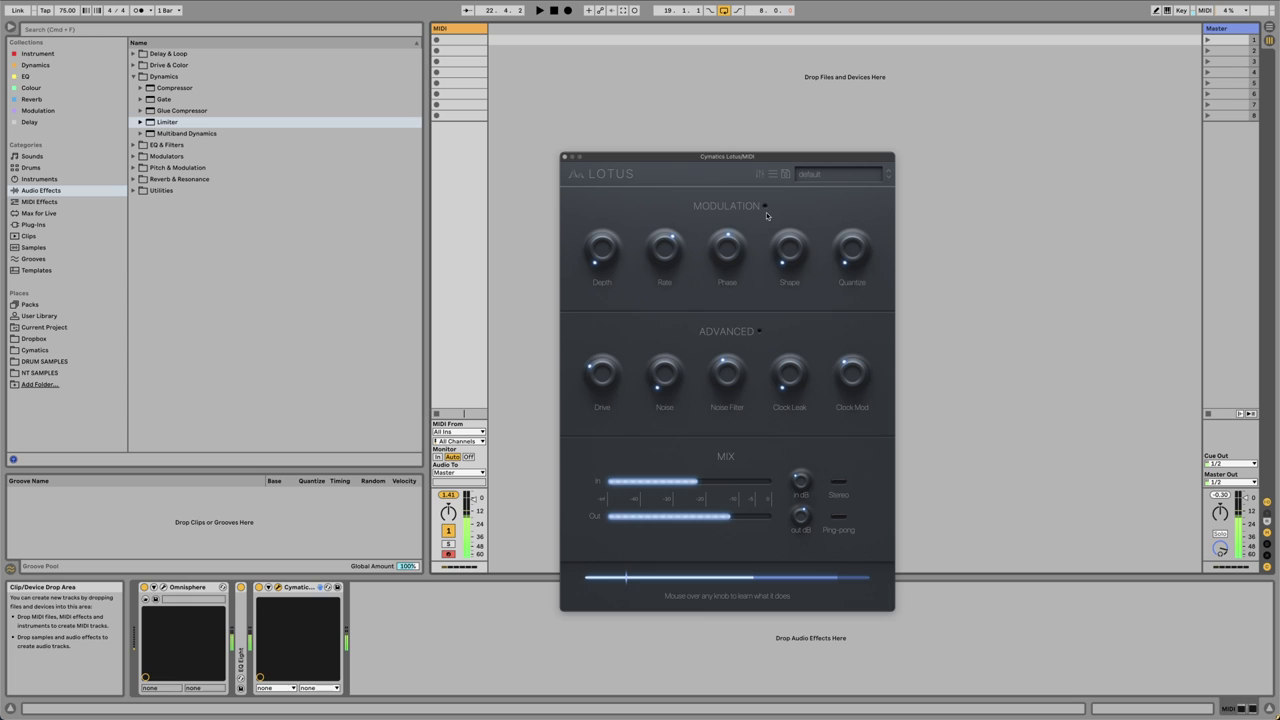
pyautogui.click(760, 174)
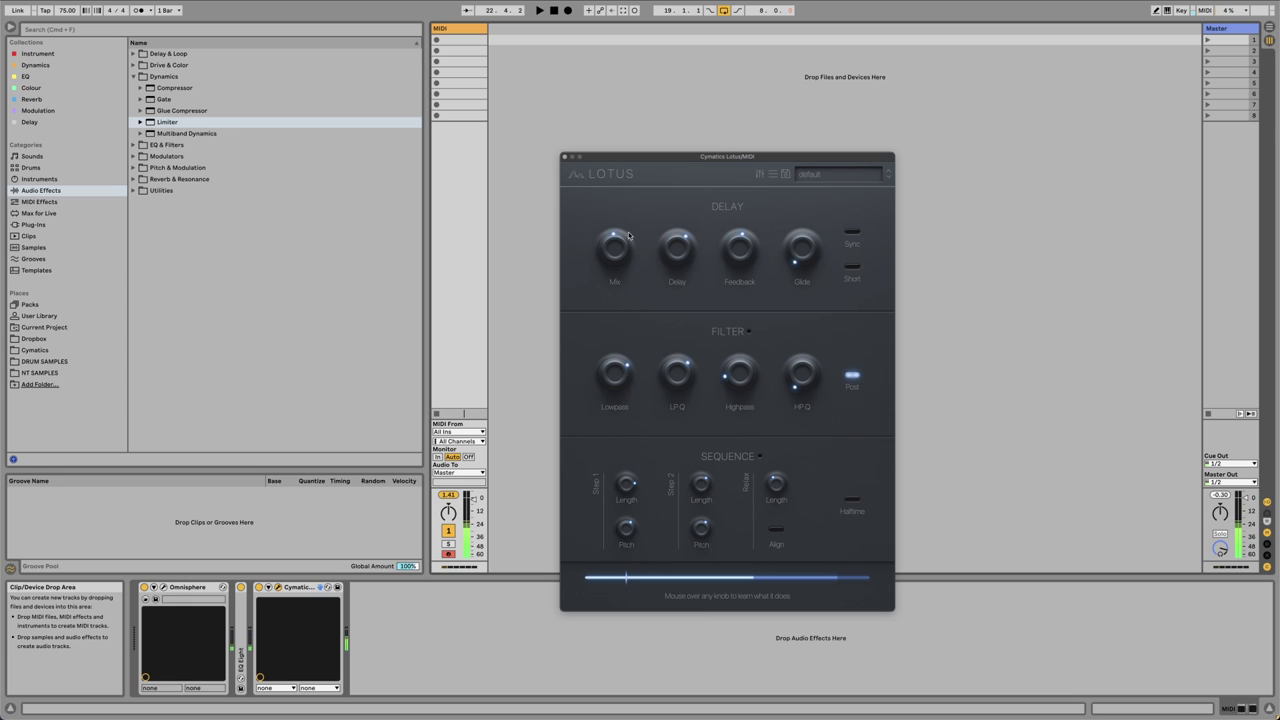
pyautogui.moveTo(614, 238); pyautogui.dragTo(631, 257)
# Step: Scroll the Delay knob to lengthen the Lotus delay time to about 2532 ms
pyautogui.moveTo(679, 257)
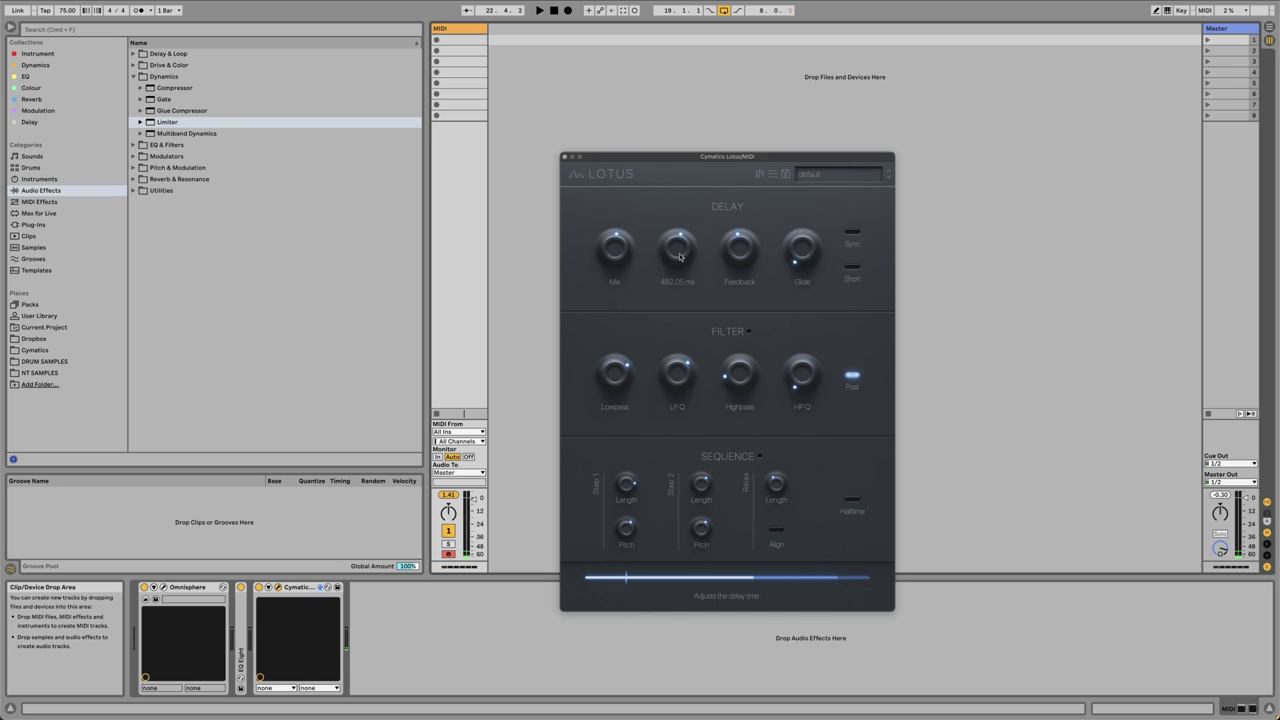
pyautogui.scroll(5, 684, 257)
pyautogui.scroll(-1, 687, 259)
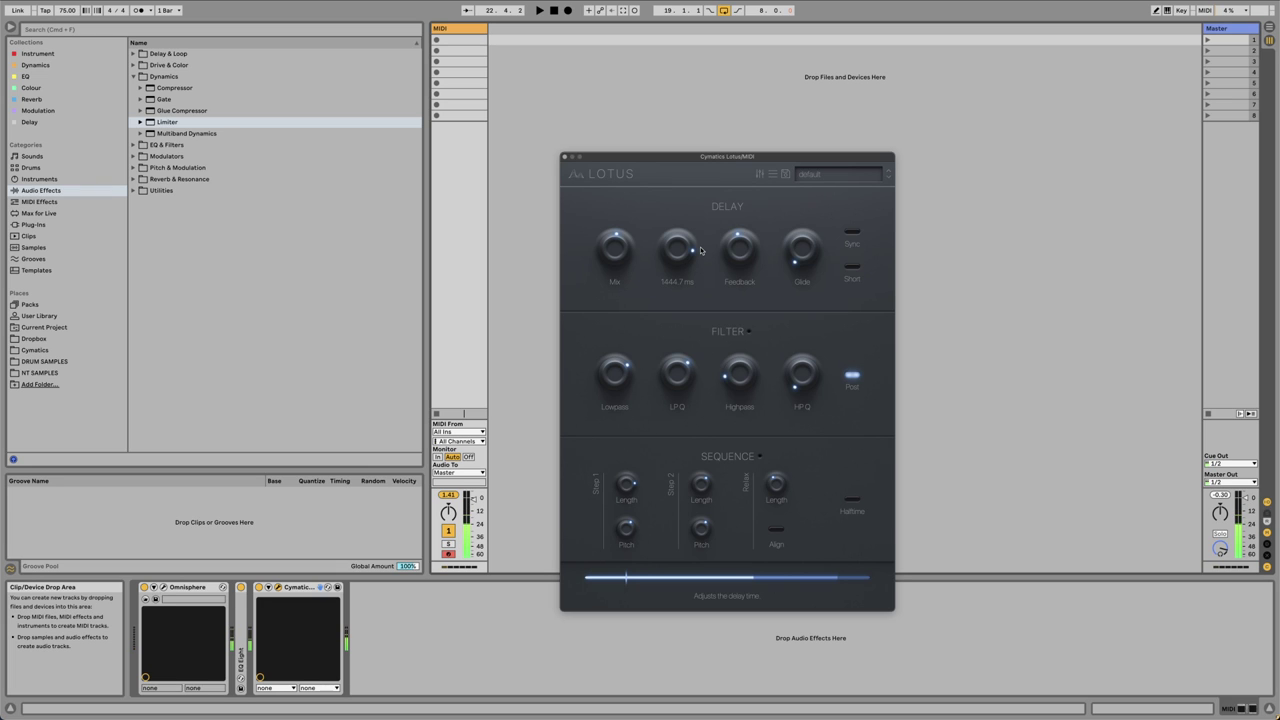
pyautogui.scroll(5, 672, 243)
# Step: Turn on ping-pong feedback and shorten the delay time to about 846 ms
pyautogui.click(760, 176)
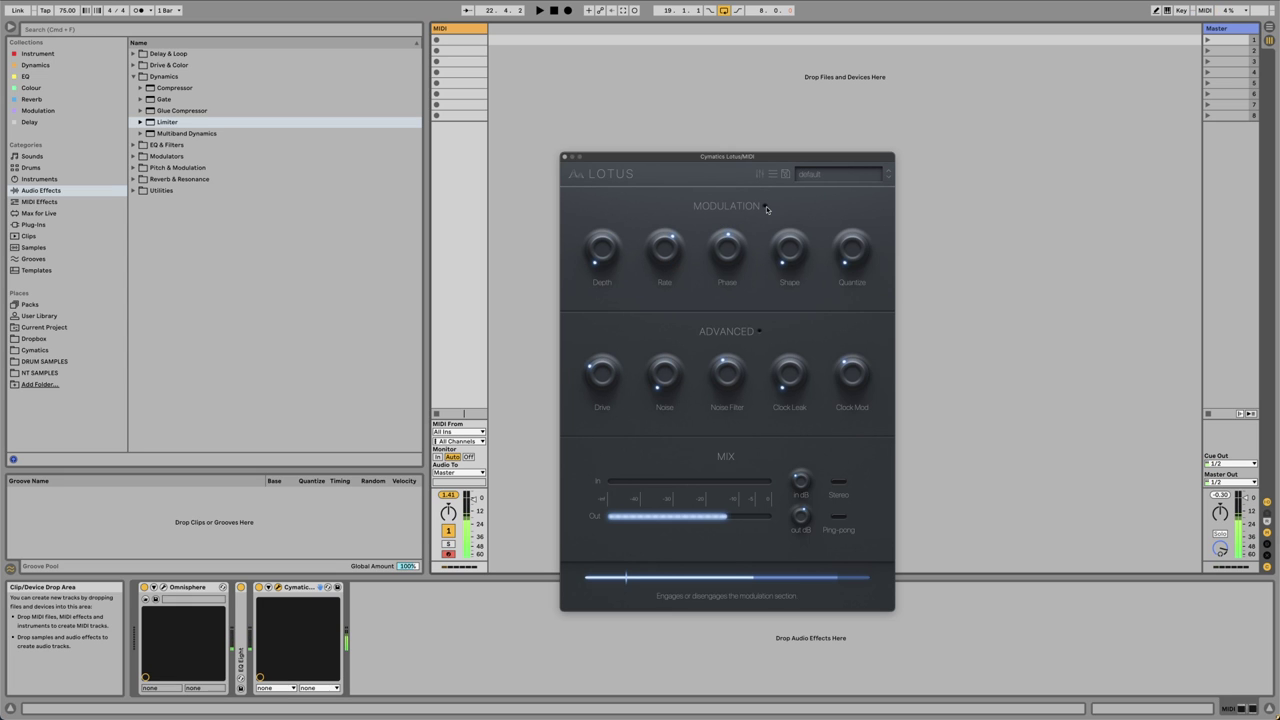
pyautogui.click(839, 515)
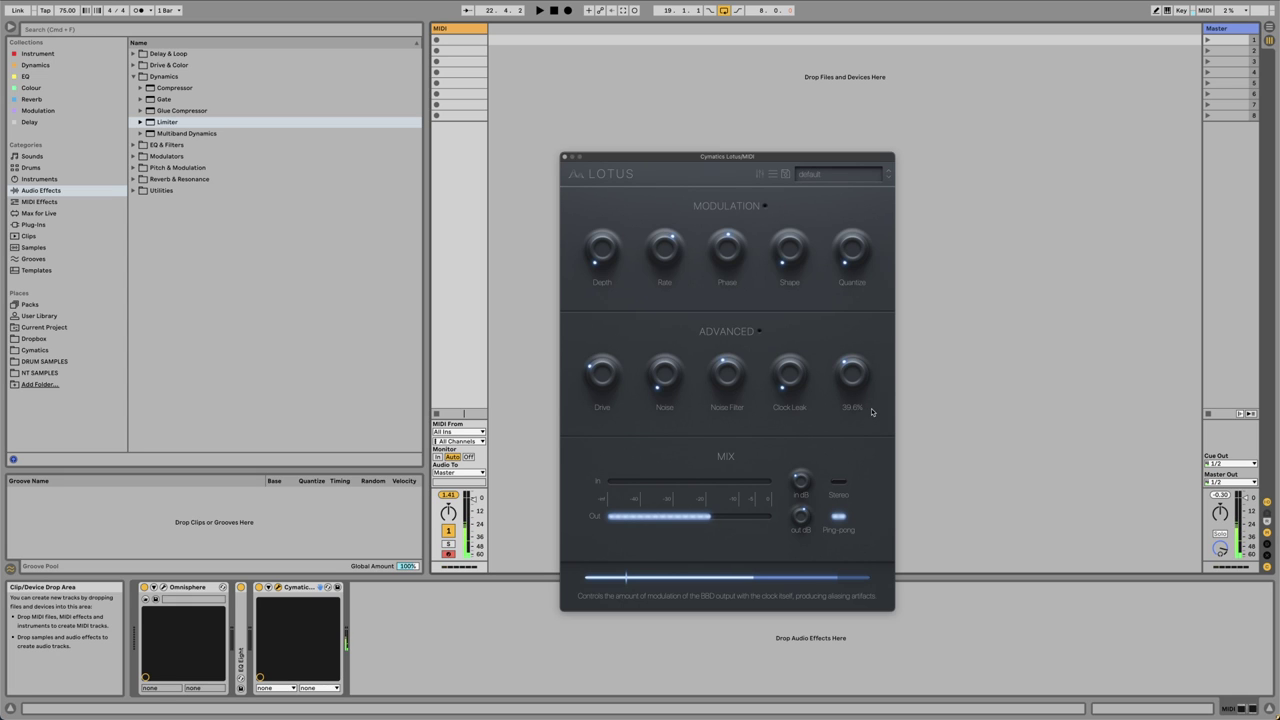
pyautogui.click(760, 175)
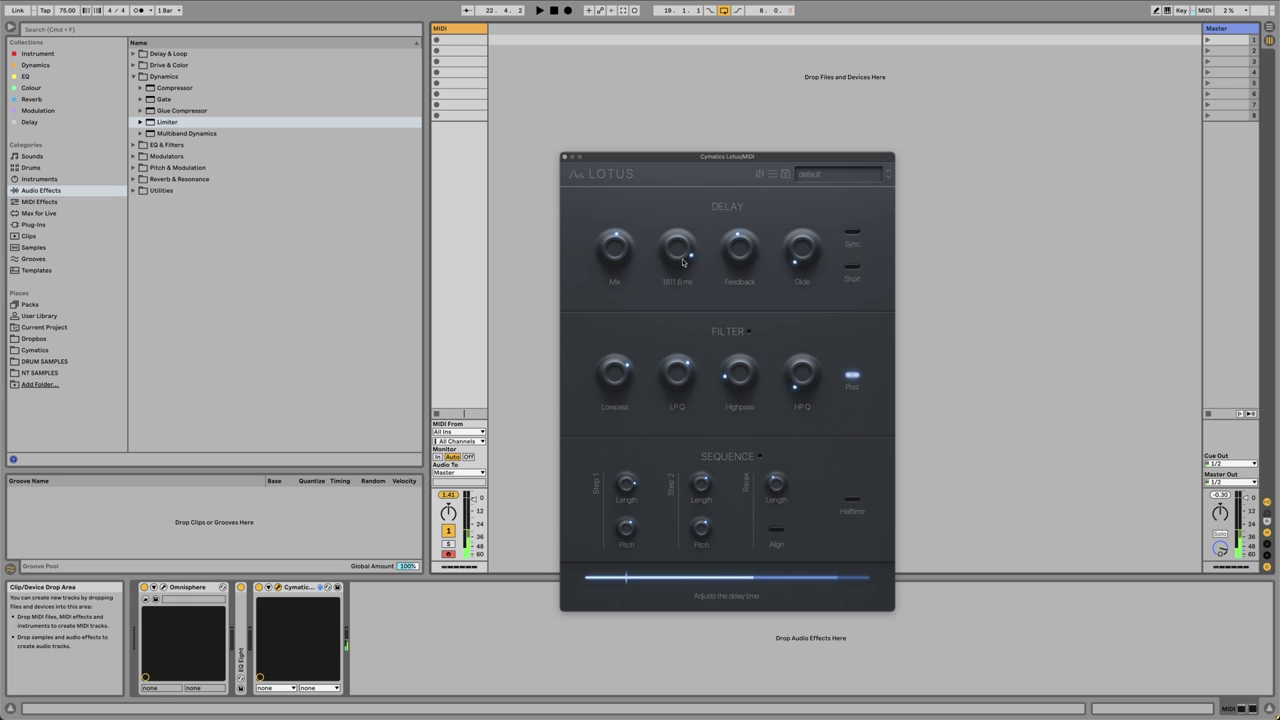
pyautogui.moveTo(683, 262); pyautogui.dragTo(683, 286)
# Step: Switch ping-pong back off and lengthen the delay time to 1459.7 ms
pyautogui.click(759, 176)
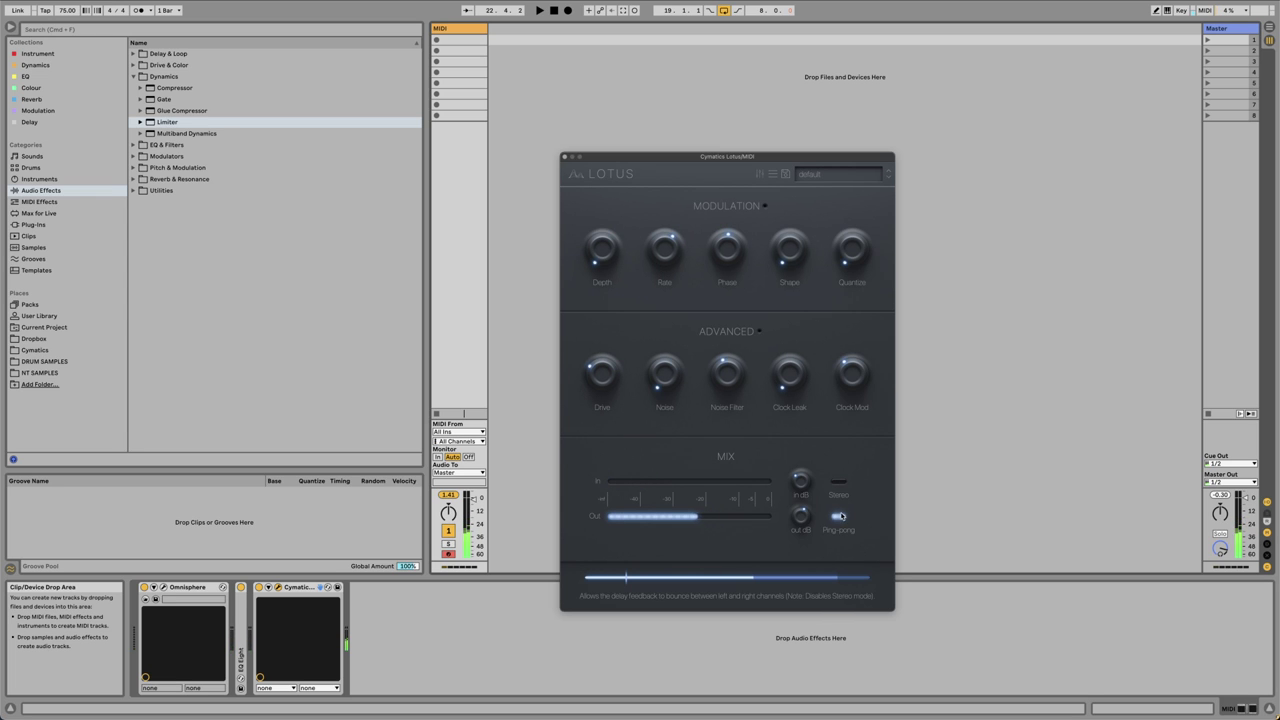
pyautogui.click(838, 517)
pyautogui.click(760, 176)
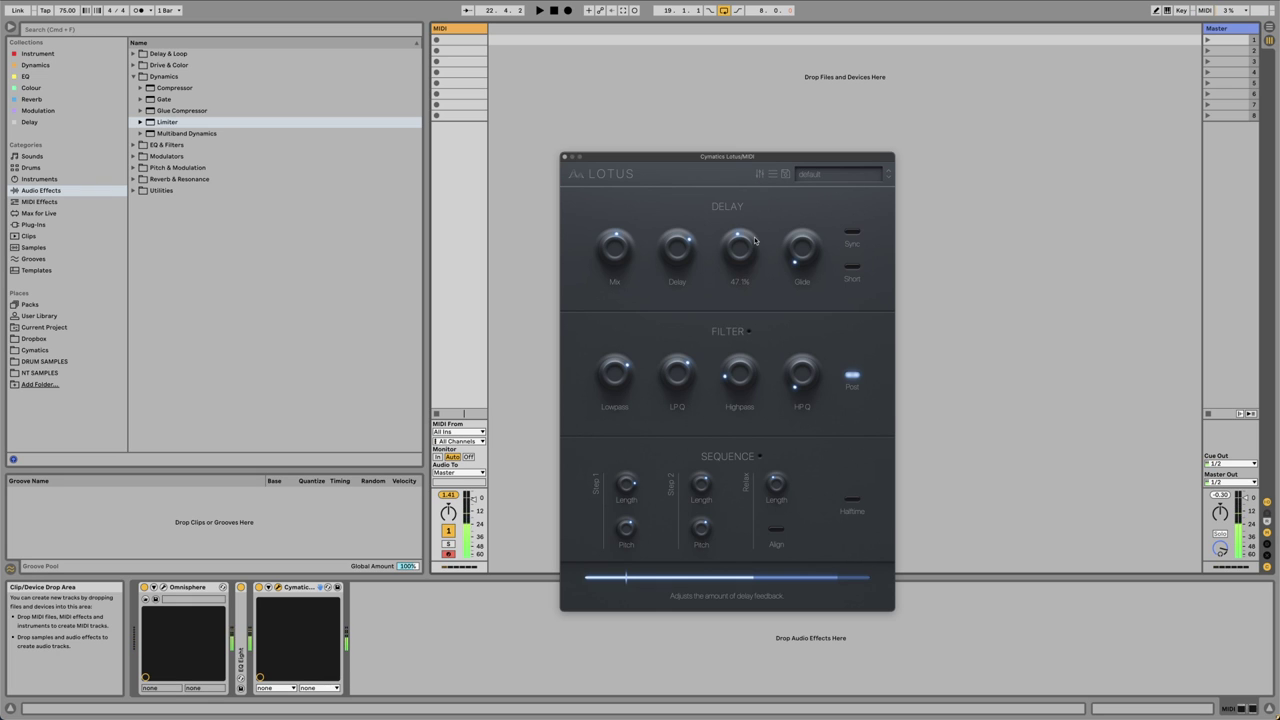
pyautogui.moveTo(680, 256); pyautogui.dragTo(682, 241)
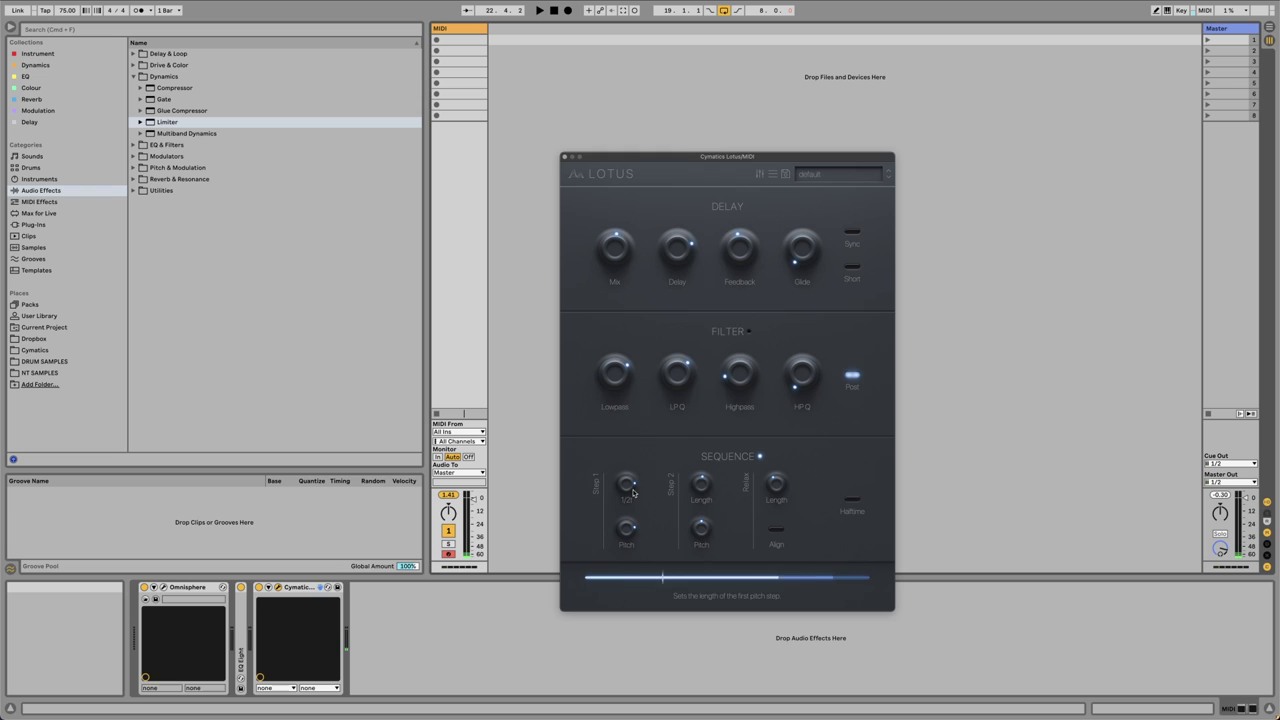
# Step: Audition a 1/8 Step 1 Length in the pitch Sequence, then return it to 1/4
pyautogui.scroll(-1, 636, 488)
pyautogui.scroll(1, 636, 488)
pyautogui.moveTo(706, 520)
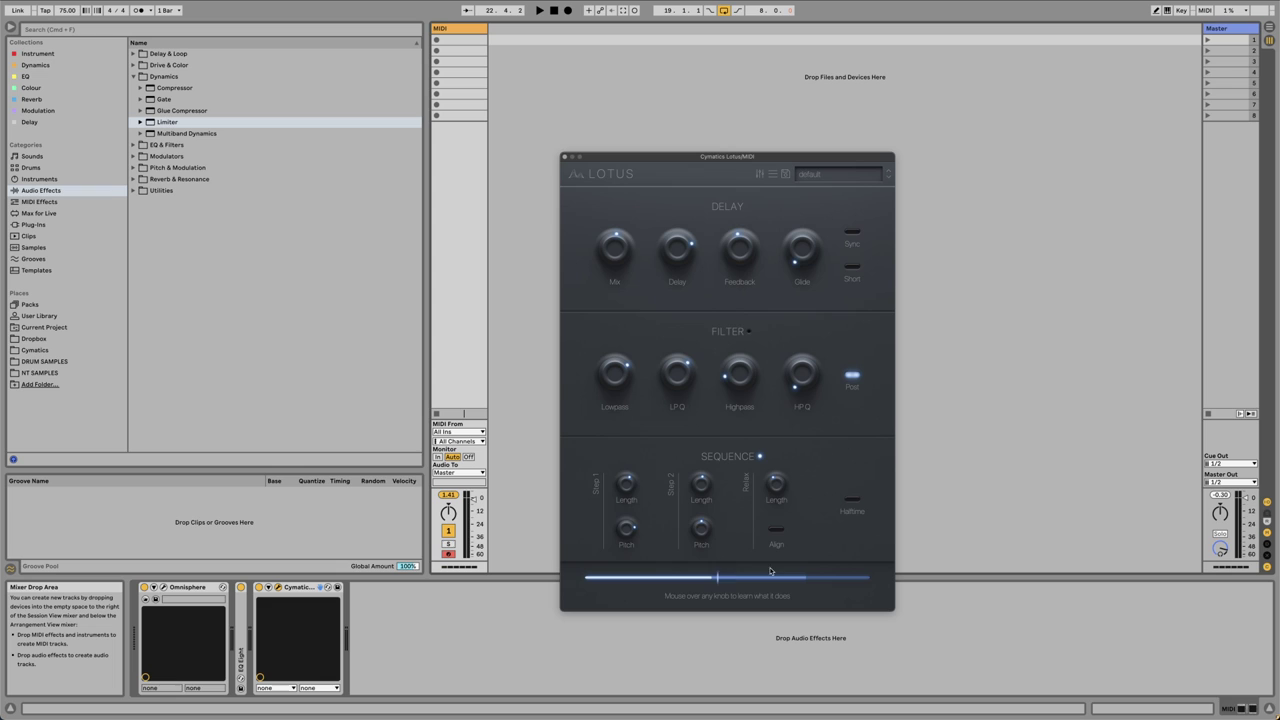
# Step: Toggle Sequence Align, set Reset Length to 1/2, and nudge the Lotus window left
pyautogui.moveTo(777, 488)
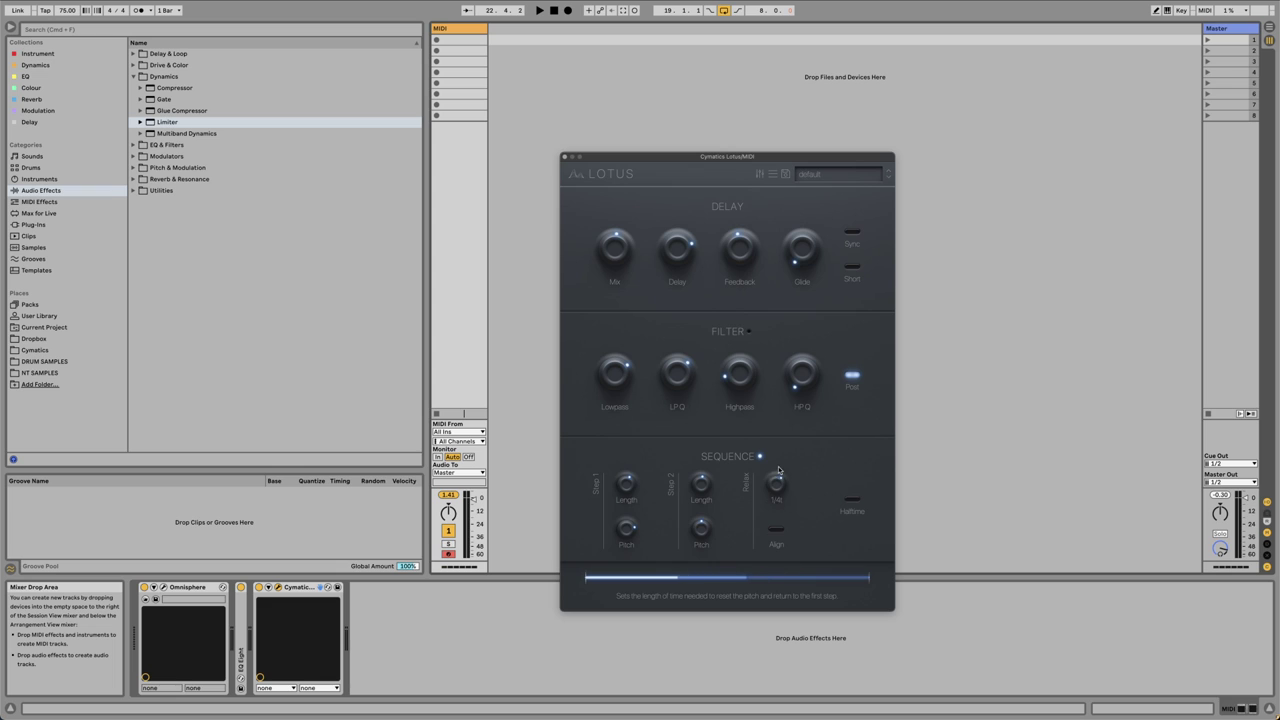
pyautogui.click(776, 530)
pyautogui.moveTo(785, 501)
pyautogui.mouseDown()
pyautogui.moveTo(787, 484)
pyautogui.moveTo(785, 515)
pyautogui.mouseUp()
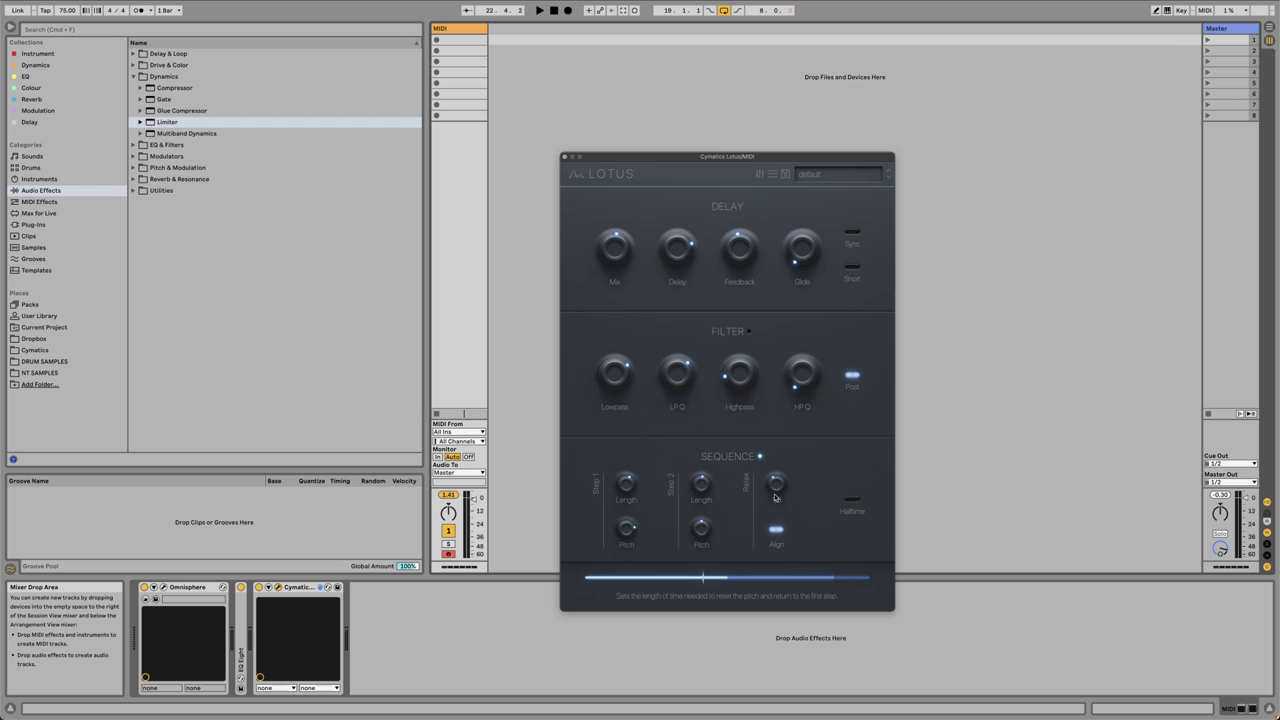
pyautogui.moveTo(781, 507)
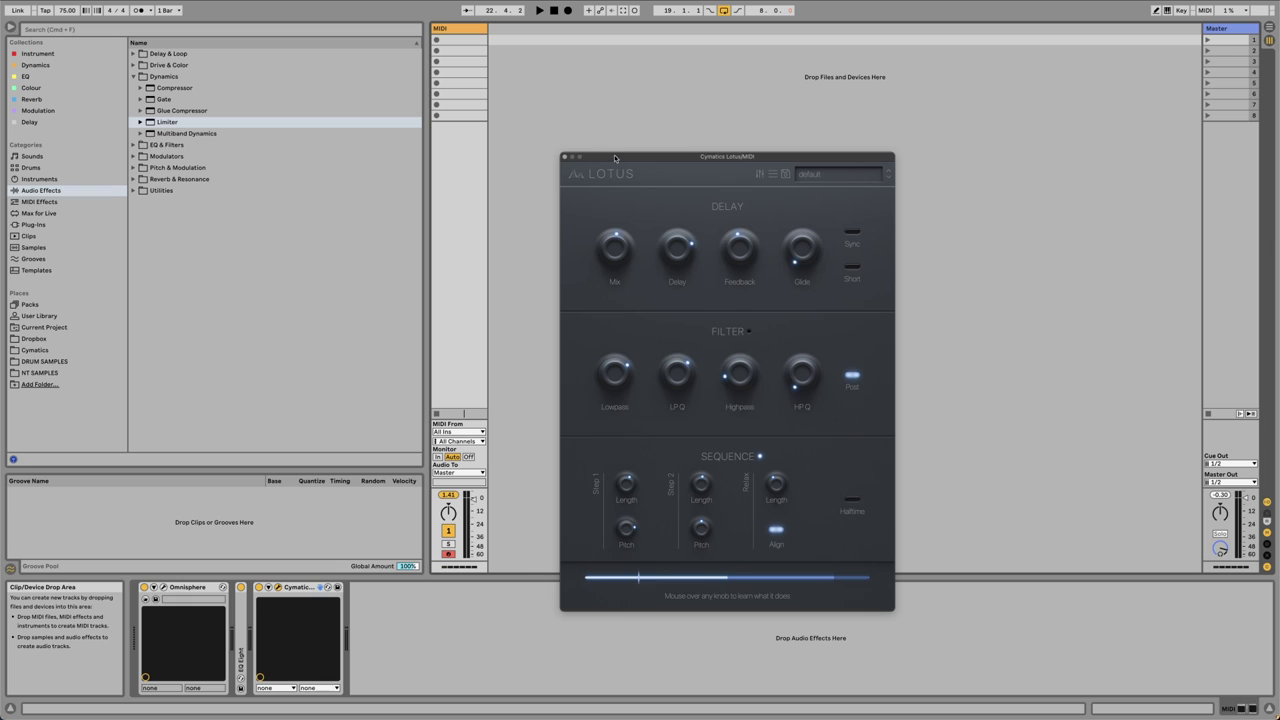
pyautogui.moveTo(650, 155); pyautogui.dragTo(633, 160)
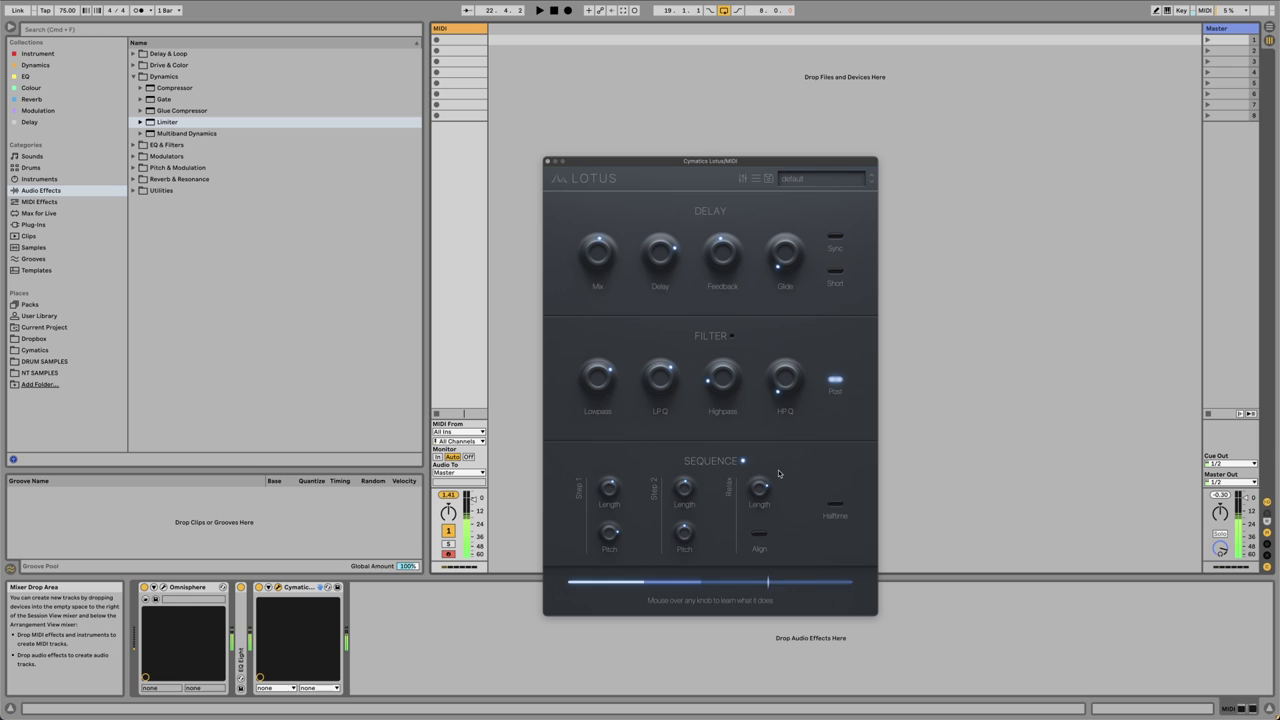
# Step: Set the pitch Glide to 50.1% and the delay time to 1683.4 ms
pyautogui.moveTo(714, 256)
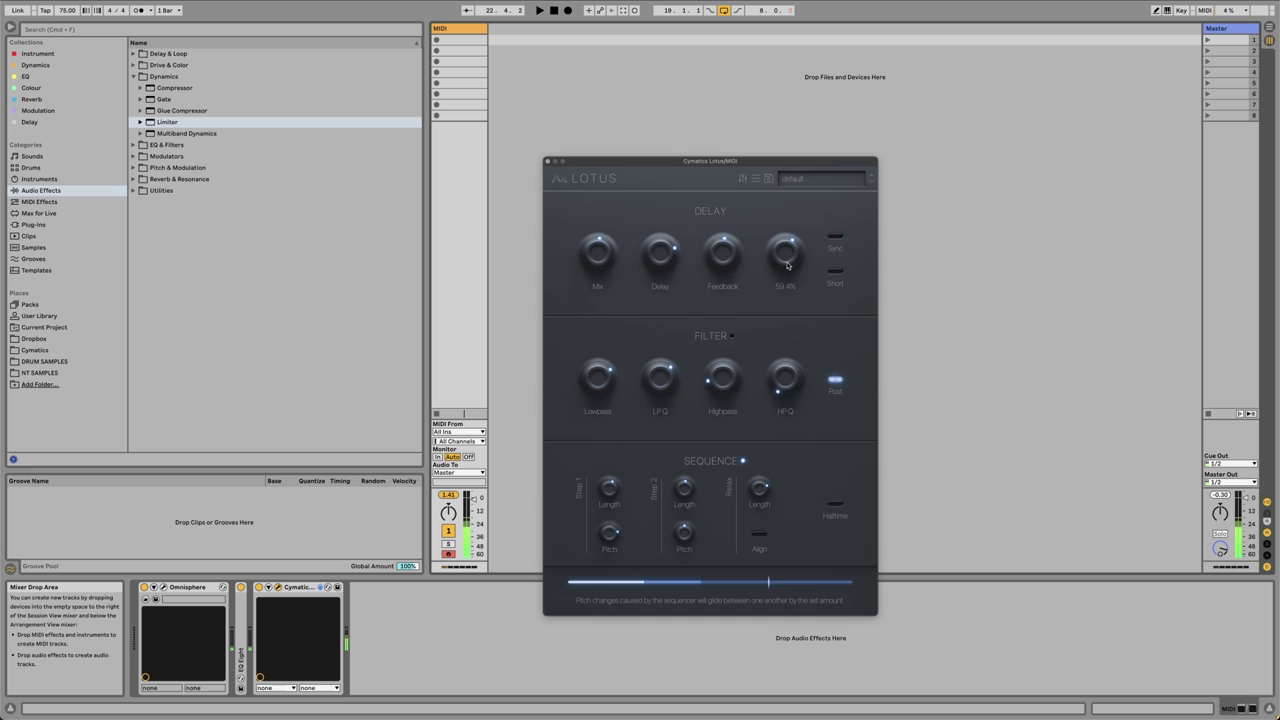
pyautogui.moveTo(785, 255); pyautogui.dragTo(775, 278)
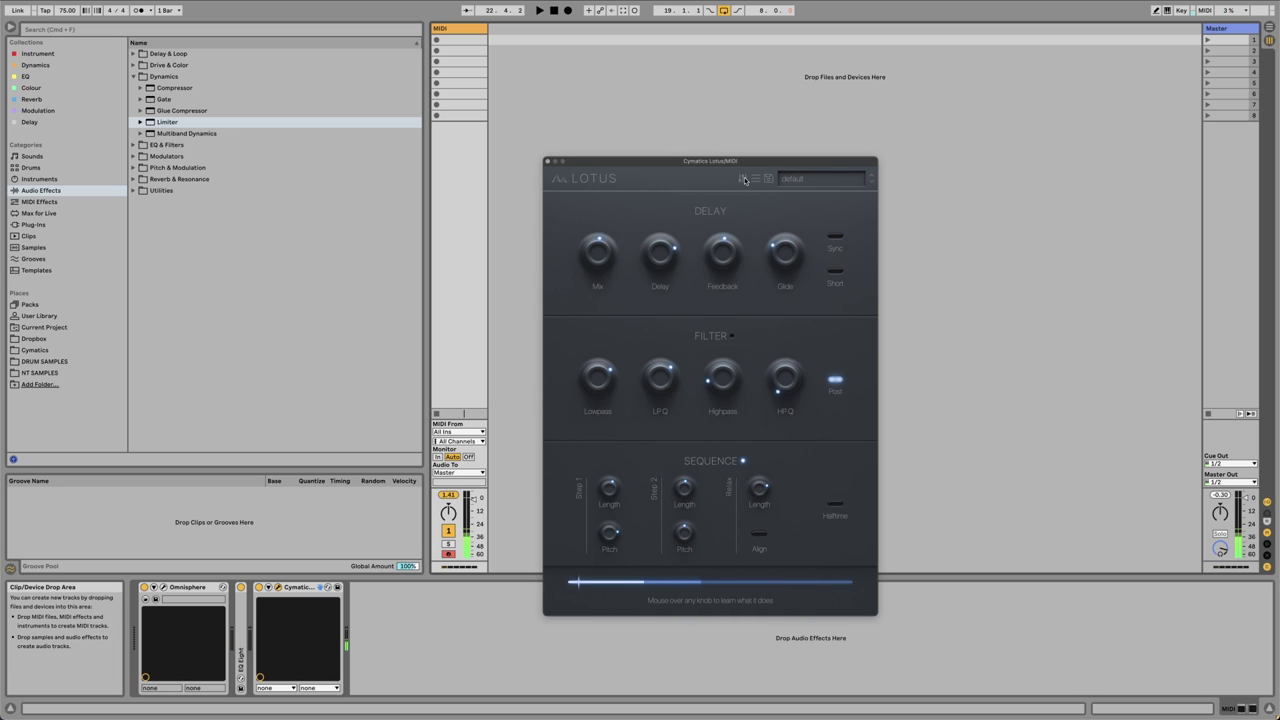
pyautogui.moveTo(662, 253); pyautogui.dragTo(680, 229)
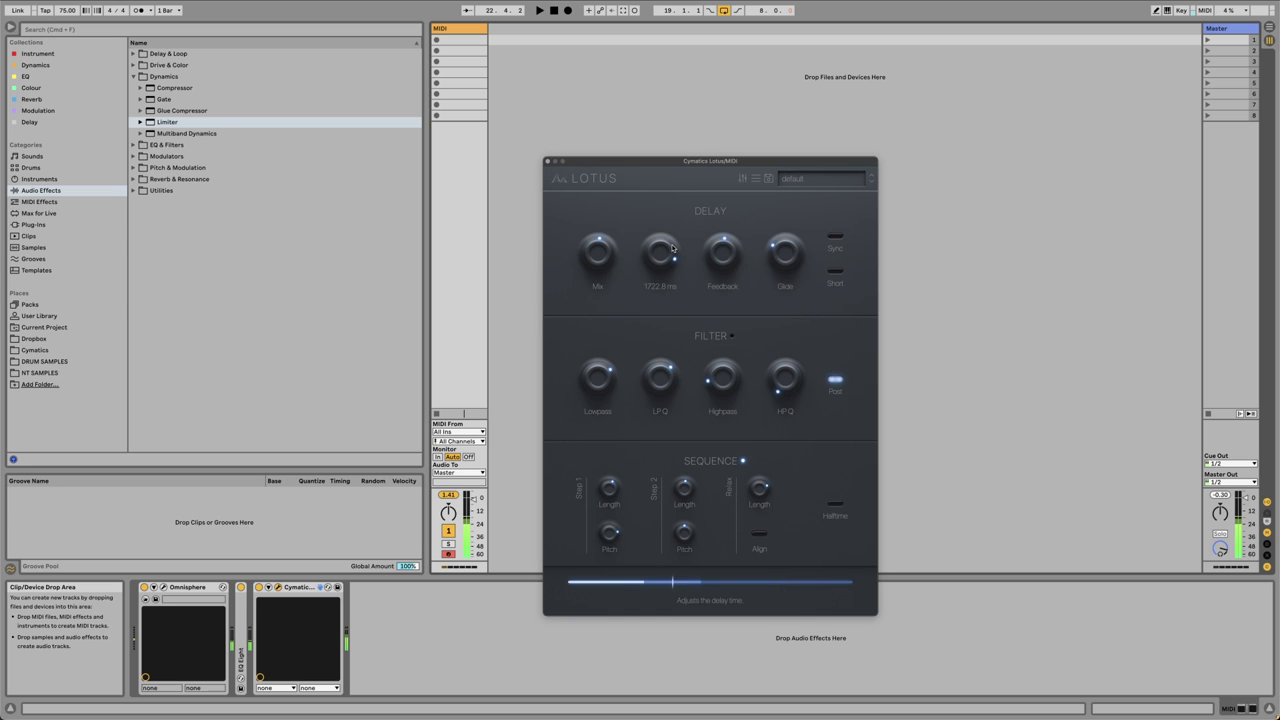
# Step: Go to the Modulation, Advanced and Mix page and turn on ping-pong feedback
pyautogui.click(743, 180)
pyautogui.click(824, 522)
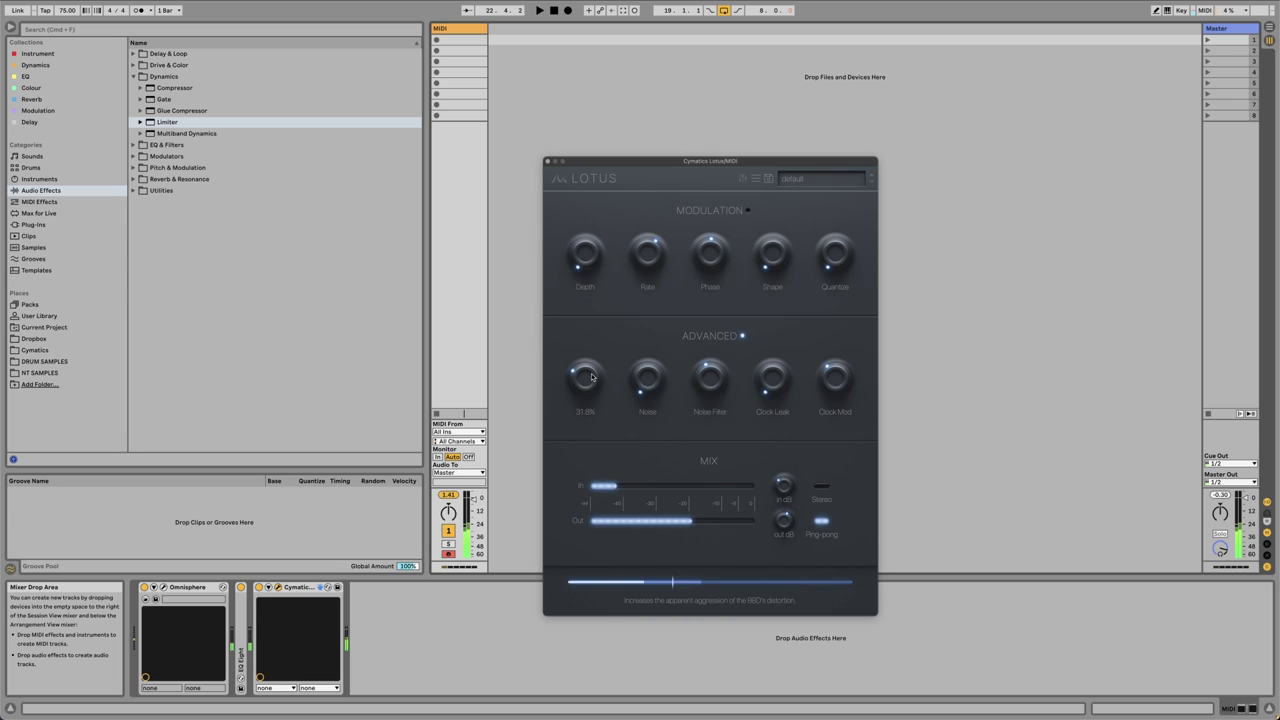
# Step: Raise the Advanced section's Drive from 31.8% to 76.9%
pyautogui.moveTo(591, 377); pyautogui.dragTo(591, 357)
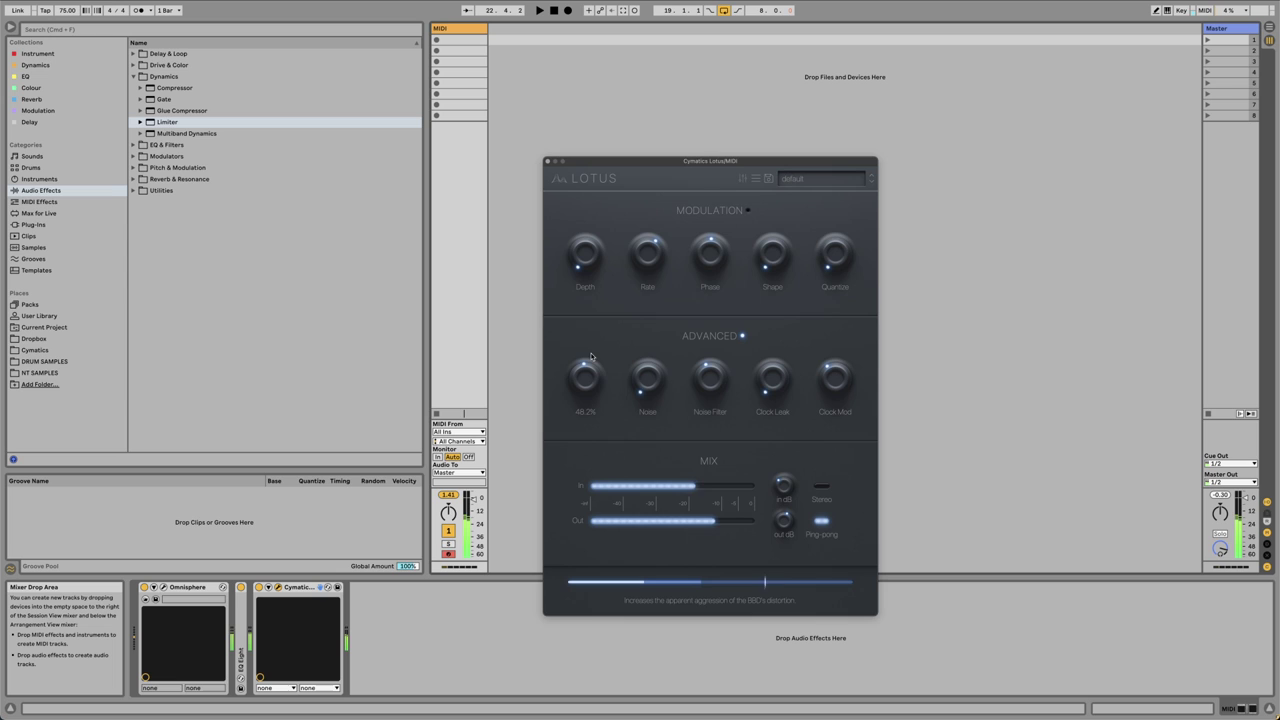
pyautogui.moveTo(600, 390); pyautogui.dragTo(603, 354)
pyautogui.moveTo(790, 476)
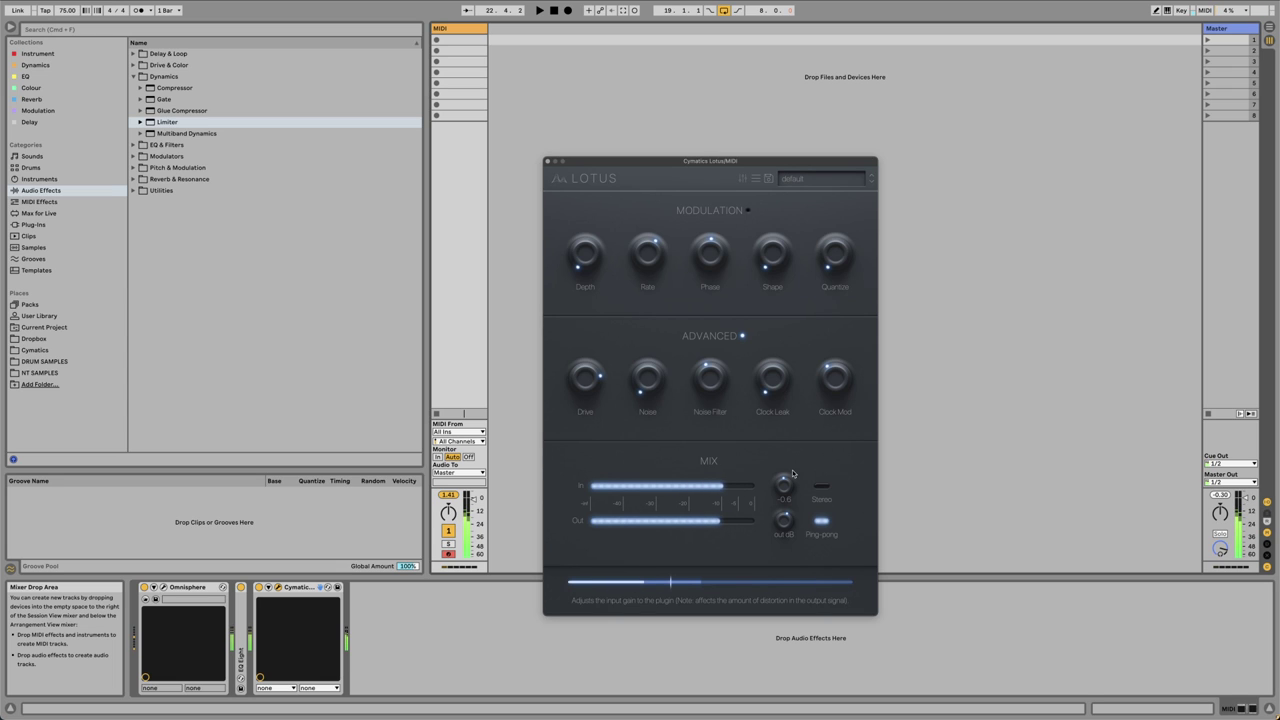
pyautogui.moveTo(785, 529)
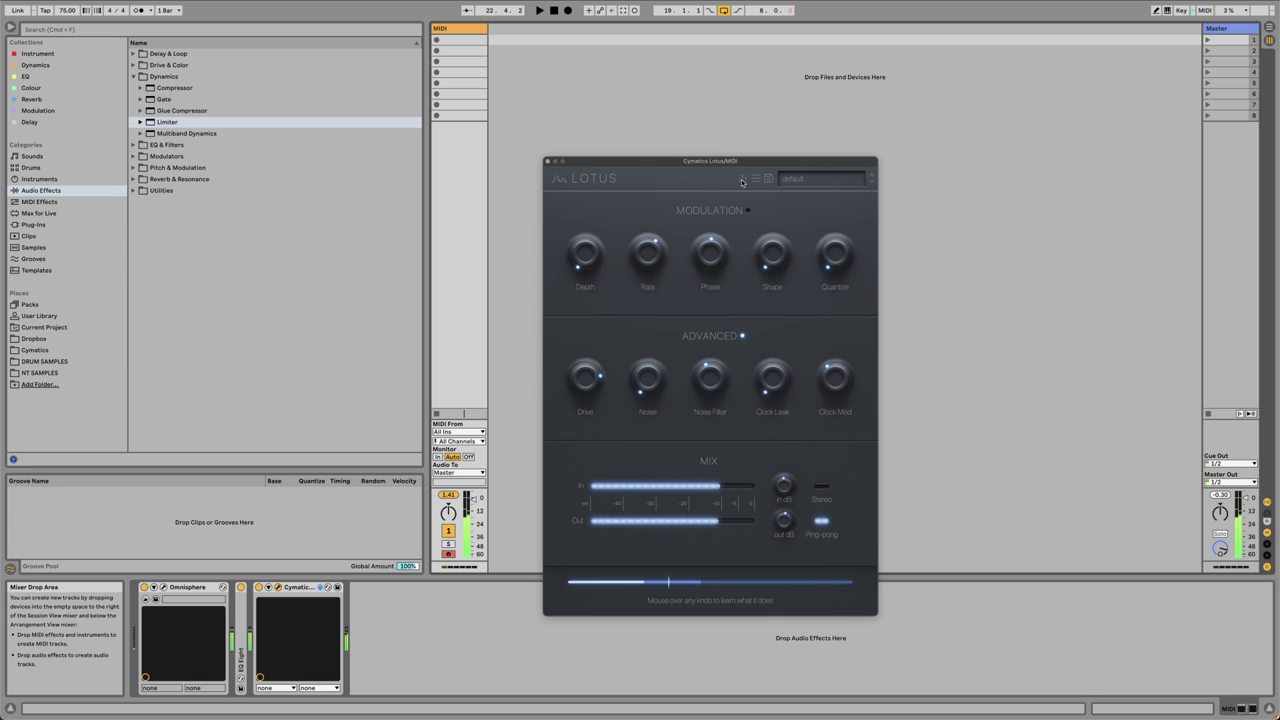
# Step: Back on the Delay, Filter and Sequence page, turn the Lowpass filter cutoff down
pyautogui.click(742, 179)
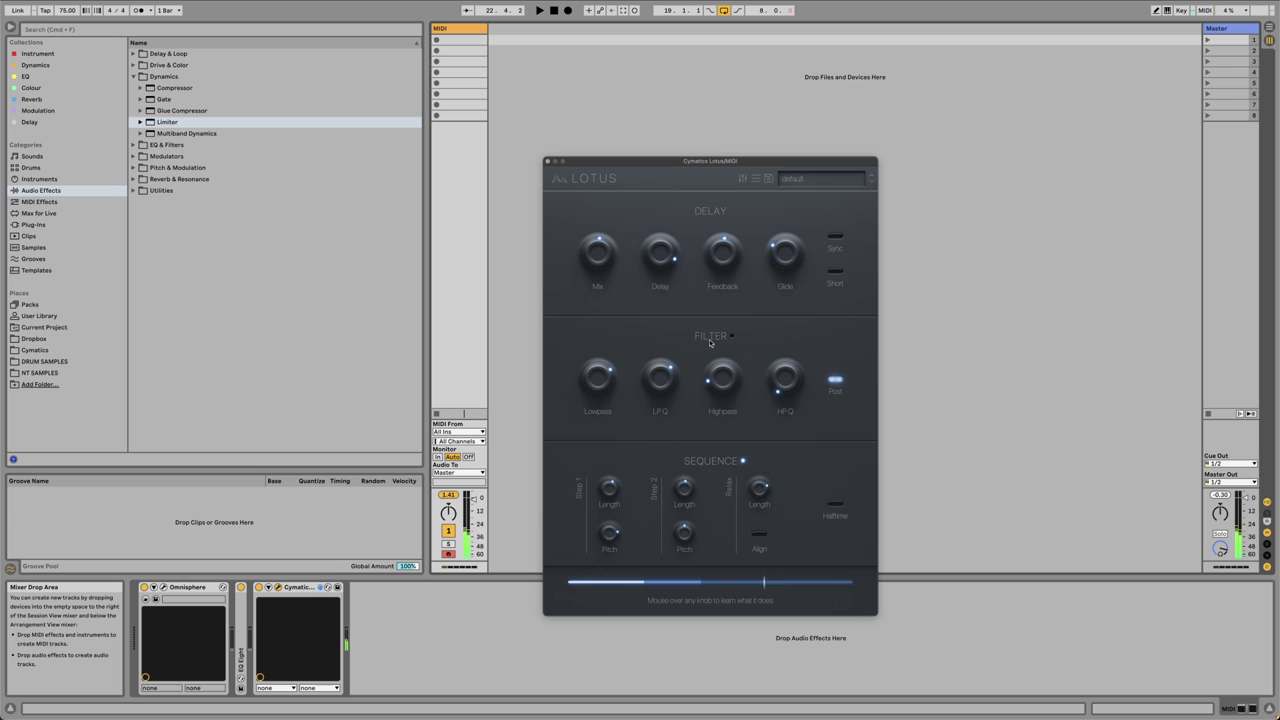
pyautogui.moveTo(613, 378)
pyautogui.moveTo(613, 378); pyautogui.dragTo(625, 397)
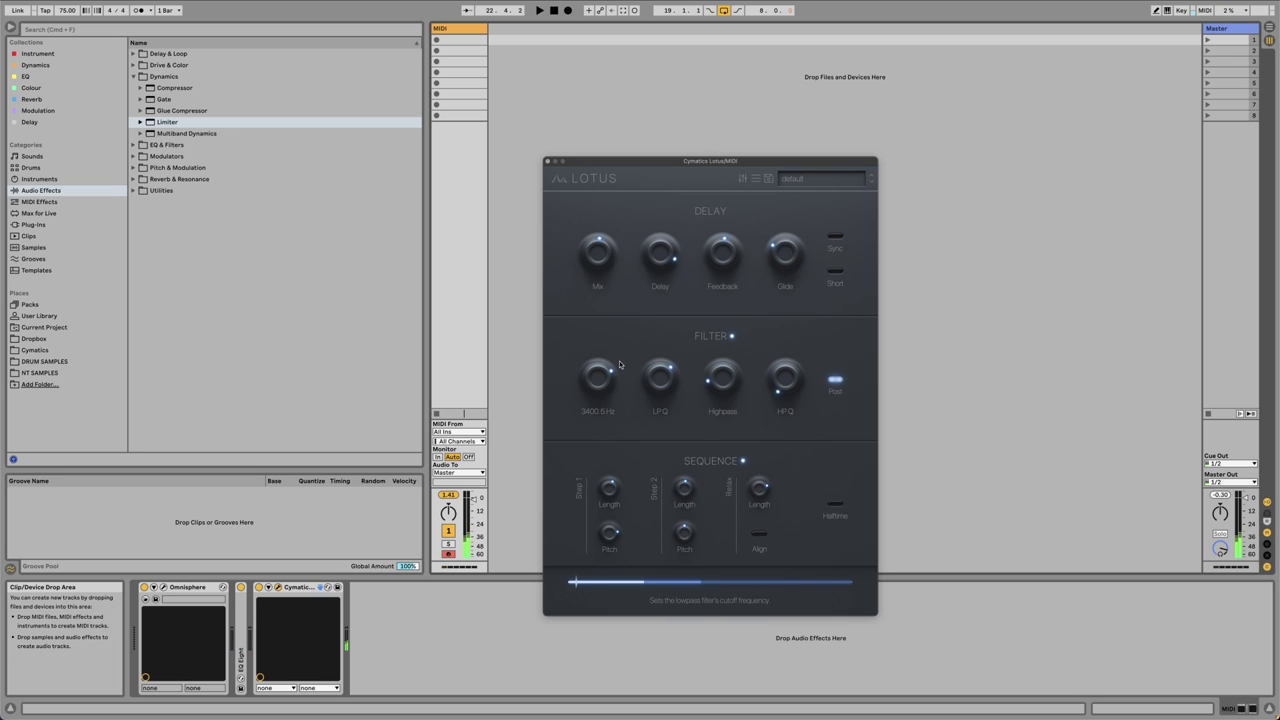
pyautogui.moveTo(673, 376)
# Step: Nudge the Lotus window slightly left and bring up the Modulation, Advanced and Mix page
pyautogui.moveTo(741, 277)
pyautogui.moveTo(713, 158); pyautogui.dragTo(693, 161)
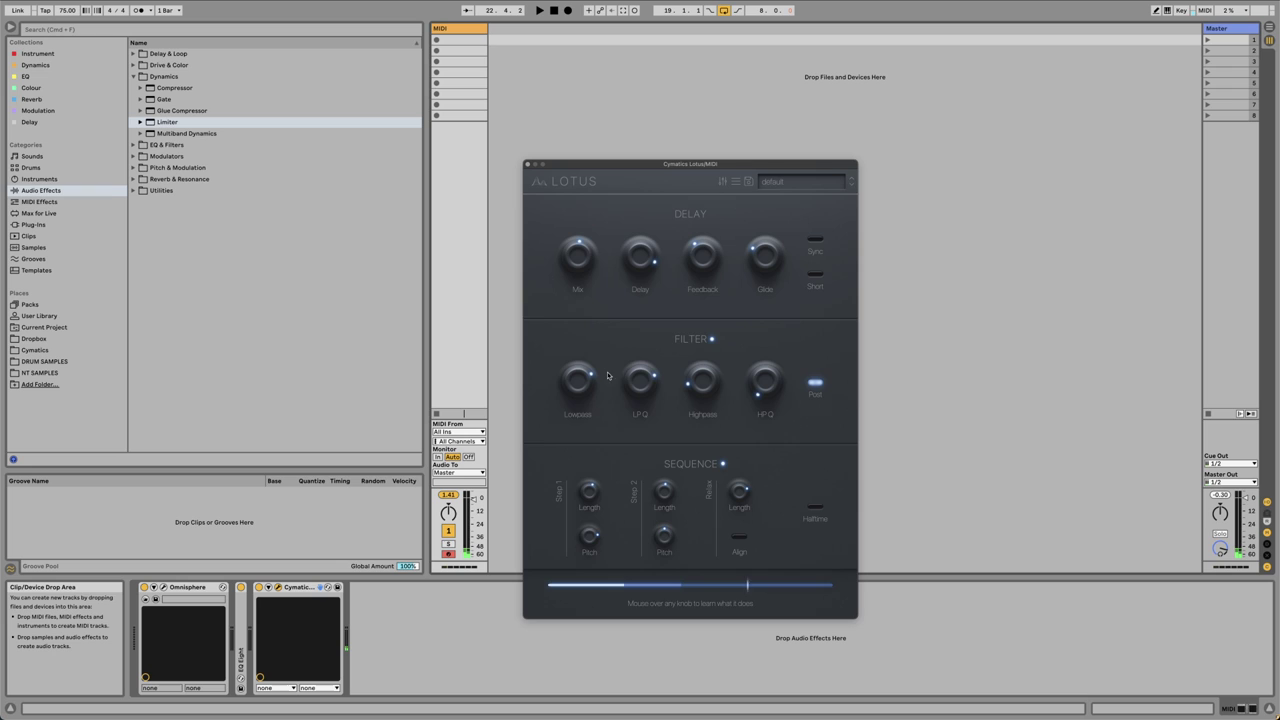
pyautogui.moveTo(716, 265)
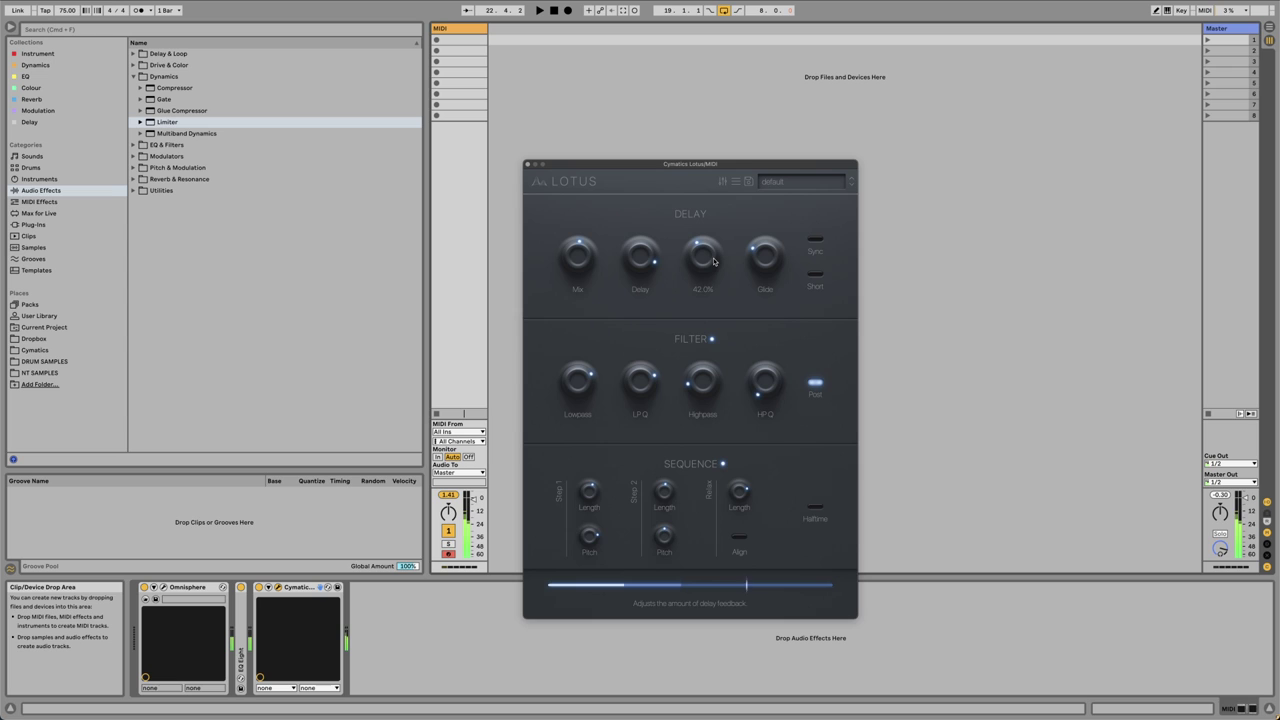
pyautogui.moveTo(593, 387)
pyautogui.click(722, 181)
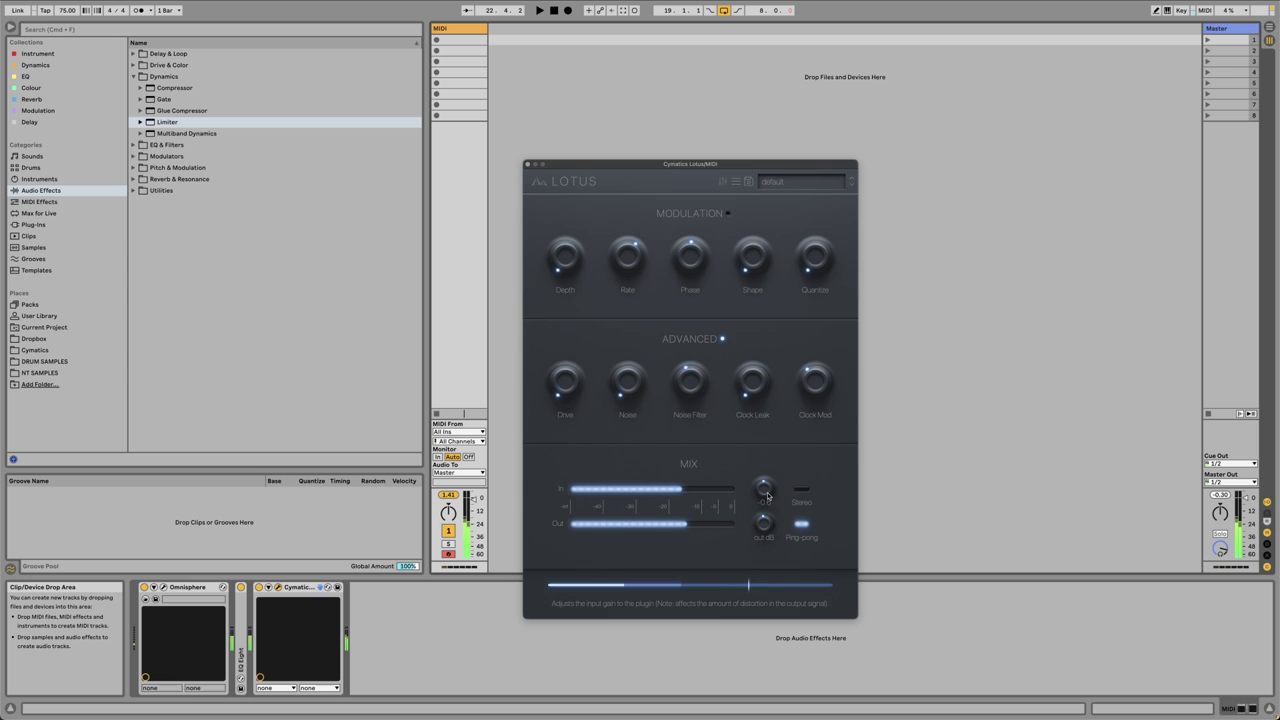
# Step: Return Lotus to the Delay, Filter and Sequence page and raise the highpass cutoff to about 98 Hz
pyautogui.click(722, 181)
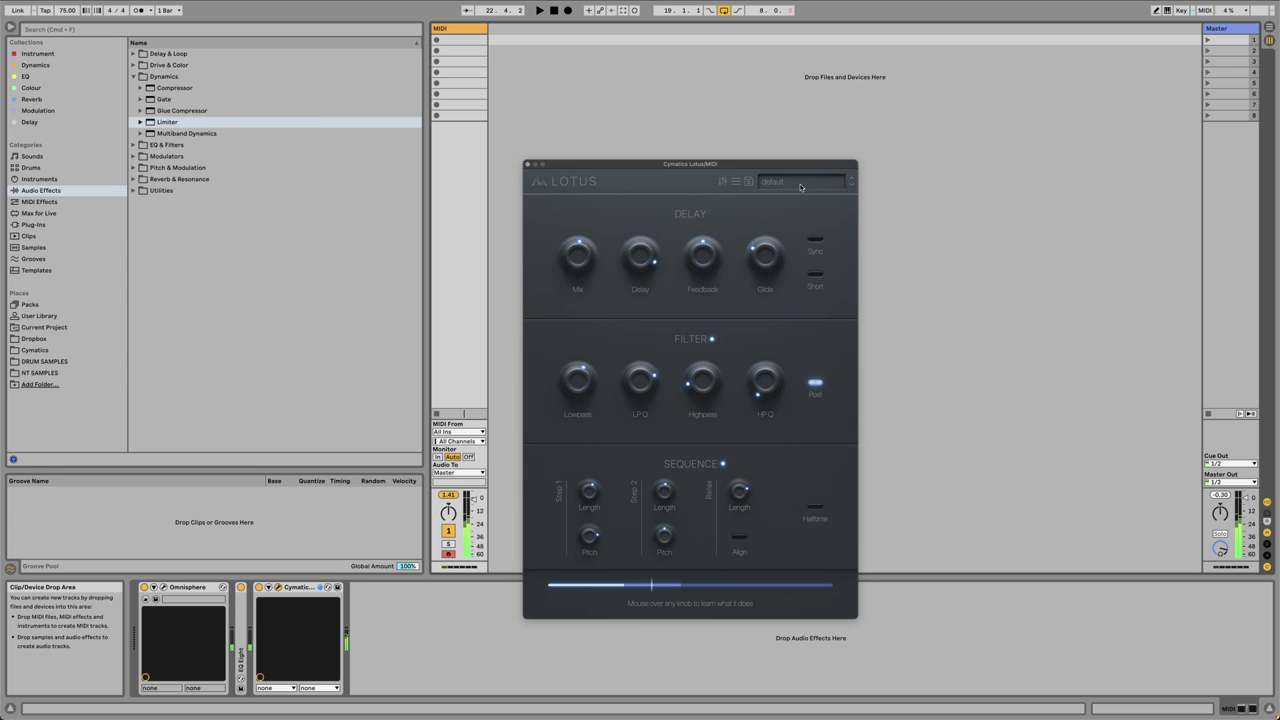
pyautogui.moveTo(710, 393); pyautogui.dragTo(710, 374)
# Step: Switch on Halftime in the Sequence section to double the sequence length
pyautogui.click(816, 508)
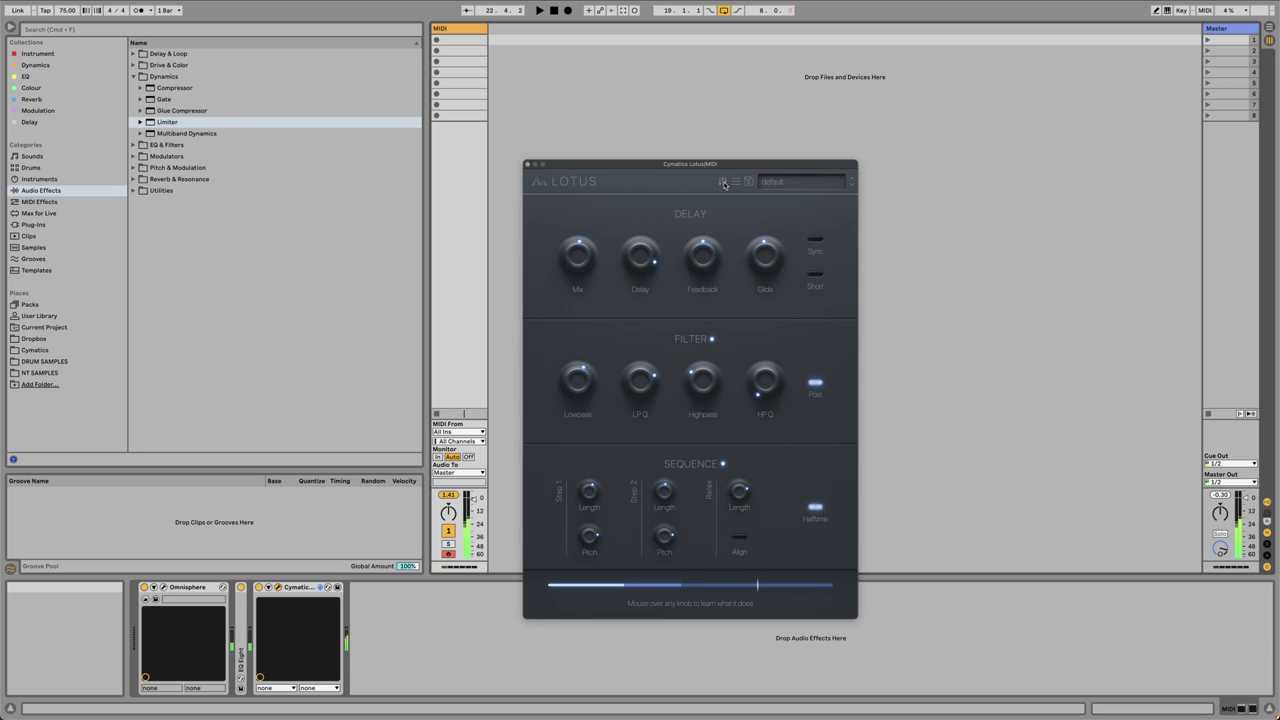
# Step: On the Modulation page, turn the Shape knob to a new waveshape and raise Depth to about 65%
pyautogui.moveTo(706, 258)
pyautogui.scroll(-3, 740, 400)
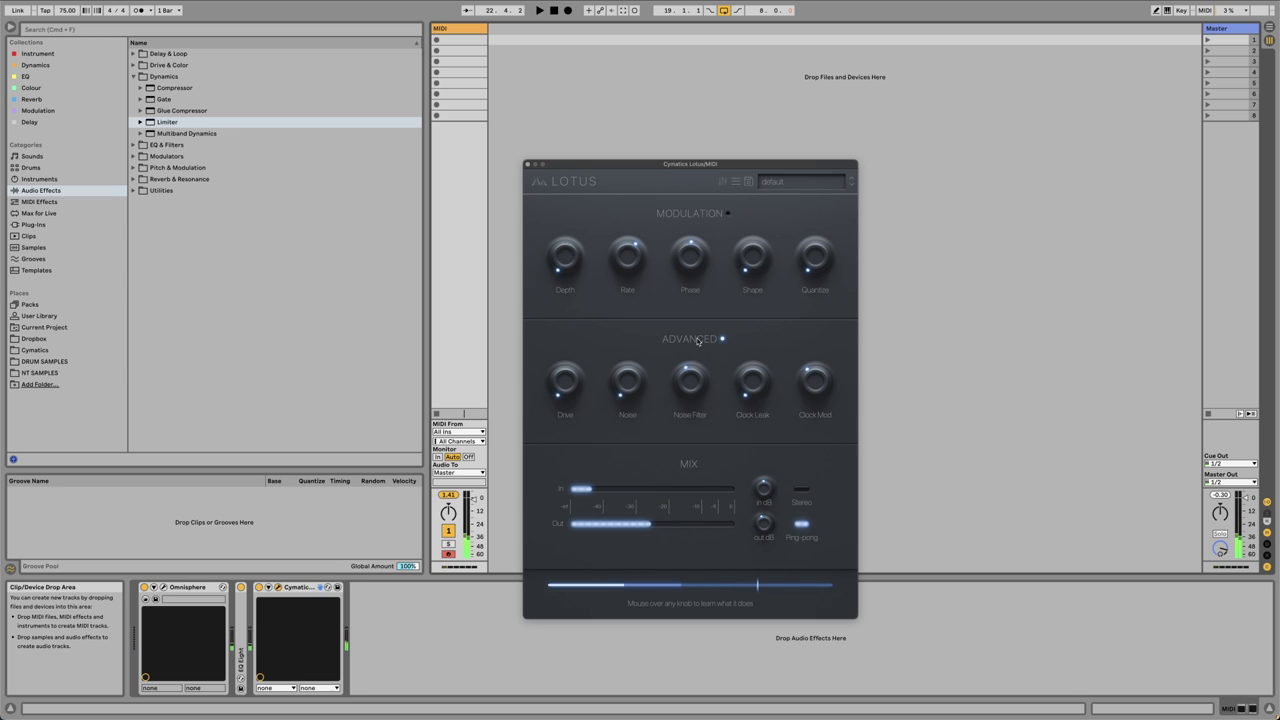
pyautogui.moveTo(578, 269)
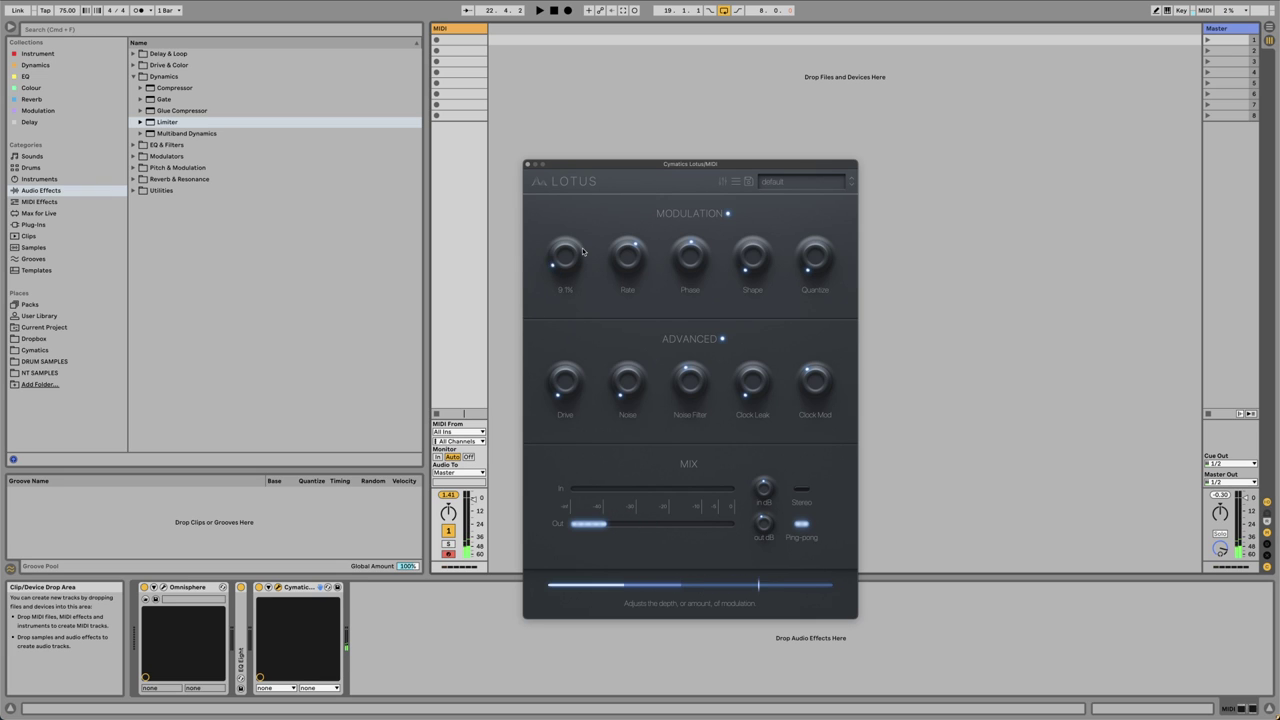
pyautogui.moveTo(766, 259)
pyautogui.moveTo(766, 259); pyautogui.dragTo(762, 195)
pyautogui.moveTo(566, 262)
pyautogui.mouseDown()
pyautogui.moveTo(580, 266)
pyautogui.moveTo(578, 255)
pyautogui.mouseUp()
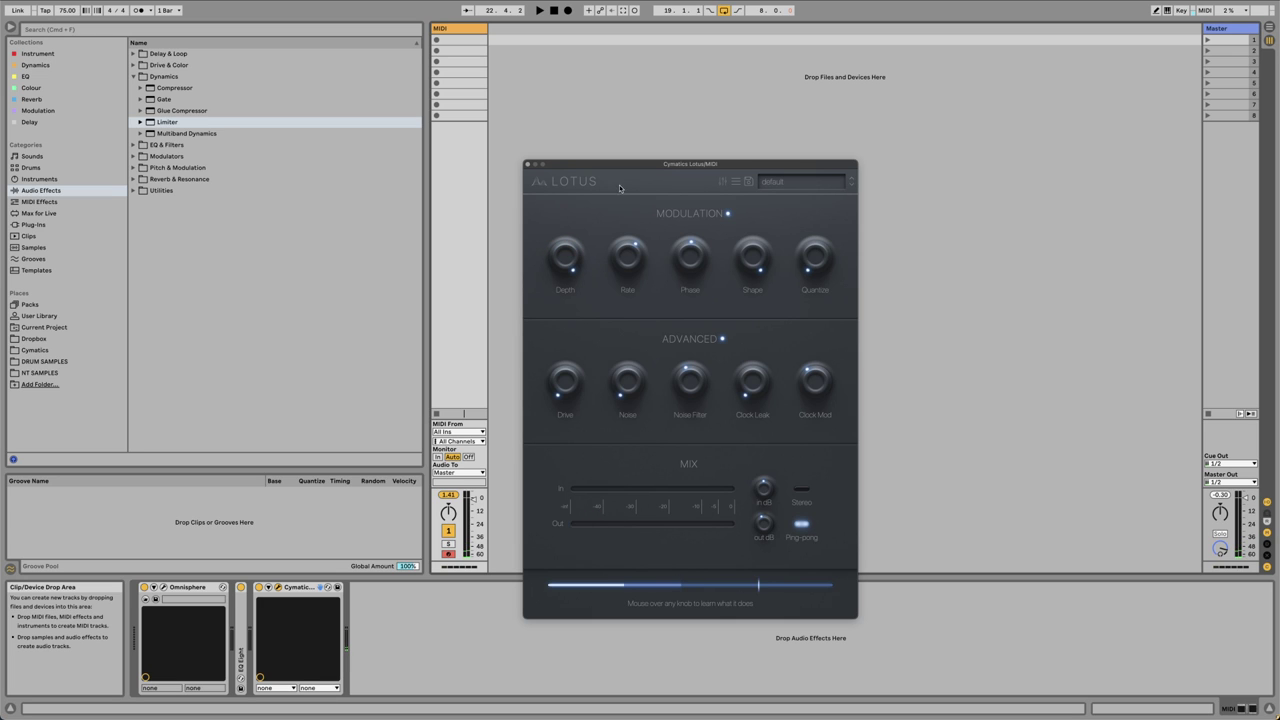
# Step: Turn the modulation Quantize amount up on the Modulation page
pyautogui.click(722, 181)
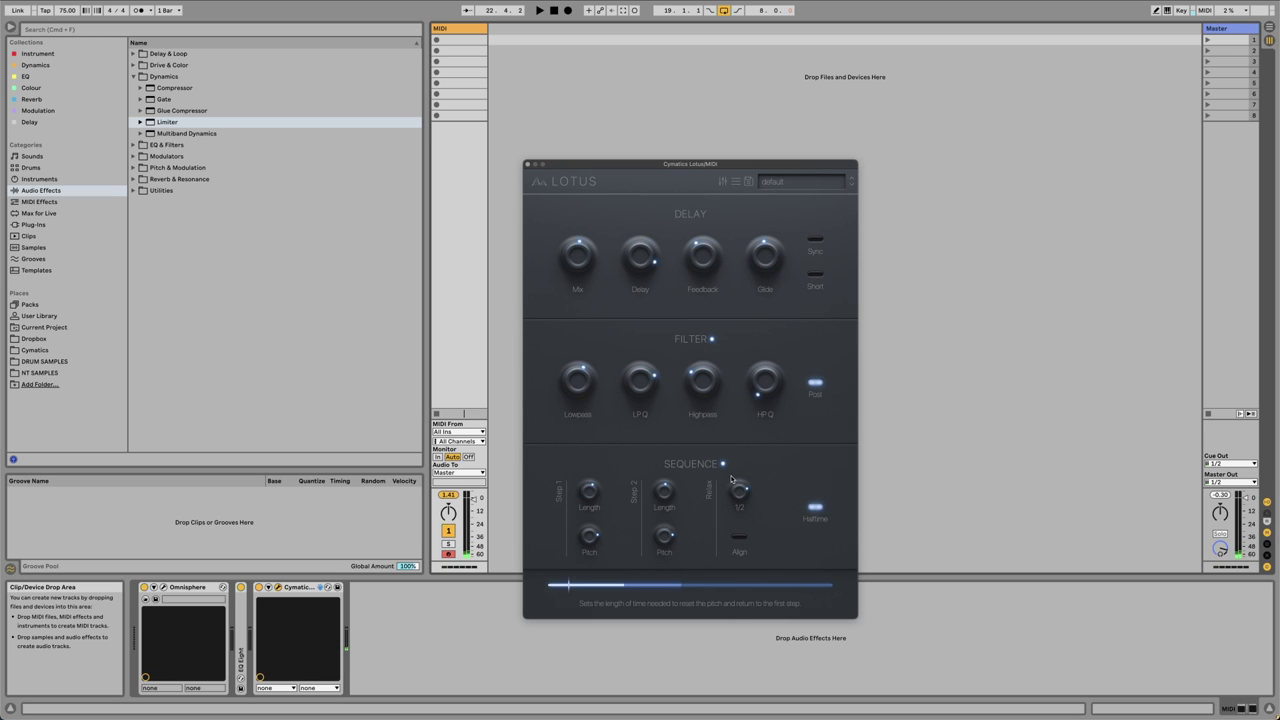
pyautogui.click(725, 182)
pyautogui.click(725, 182)
pyautogui.click(723, 184)
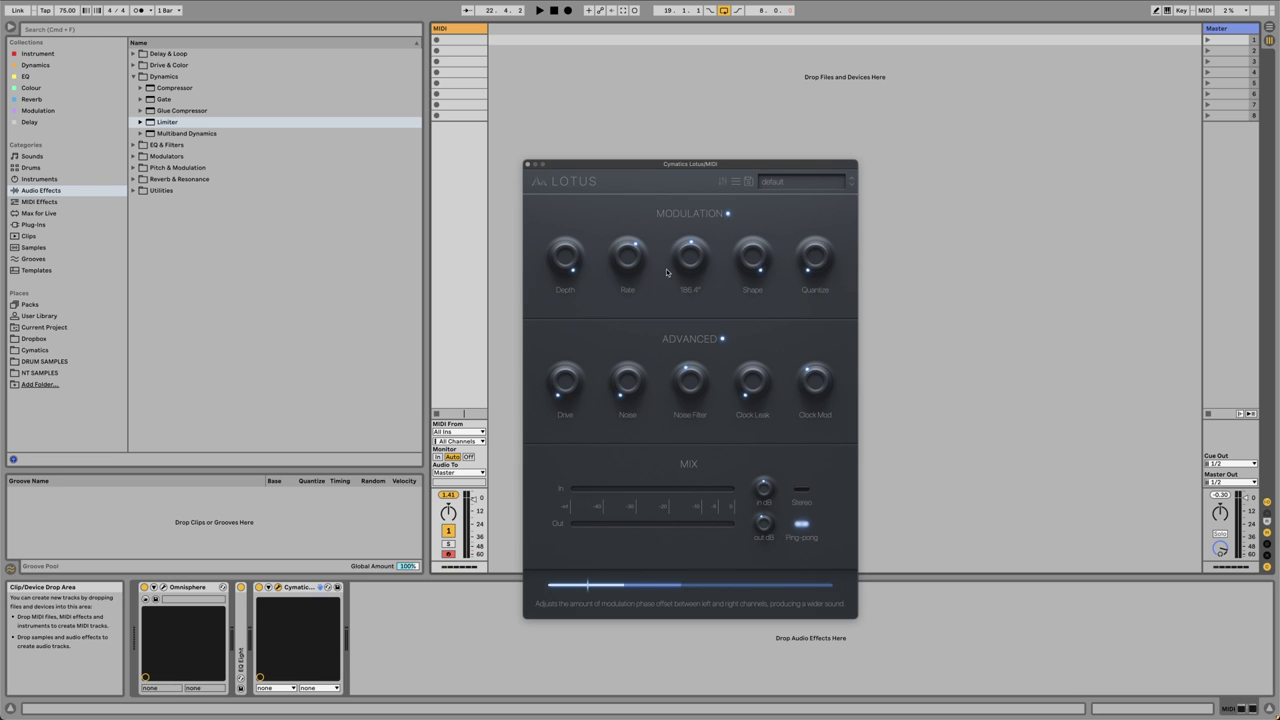
pyautogui.moveTo(828, 263)
pyautogui.mouseDown()
pyautogui.moveTo(822, 198)
pyautogui.moveTo(816, 251)
pyautogui.mouseUp()
pyautogui.moveTo(760, 259)
pyautogui.moveTo(790, 255); pyautogui.dragTo(792, 205)
# Step: Adjust modulation Depth to about 92.7%, then scroll back to the Delay, Filter and Sequence page
pyautogui.moveTo(599, 259)
pyautogui.moveTo(584, 252); pyautogui.dragTo(578, 270)
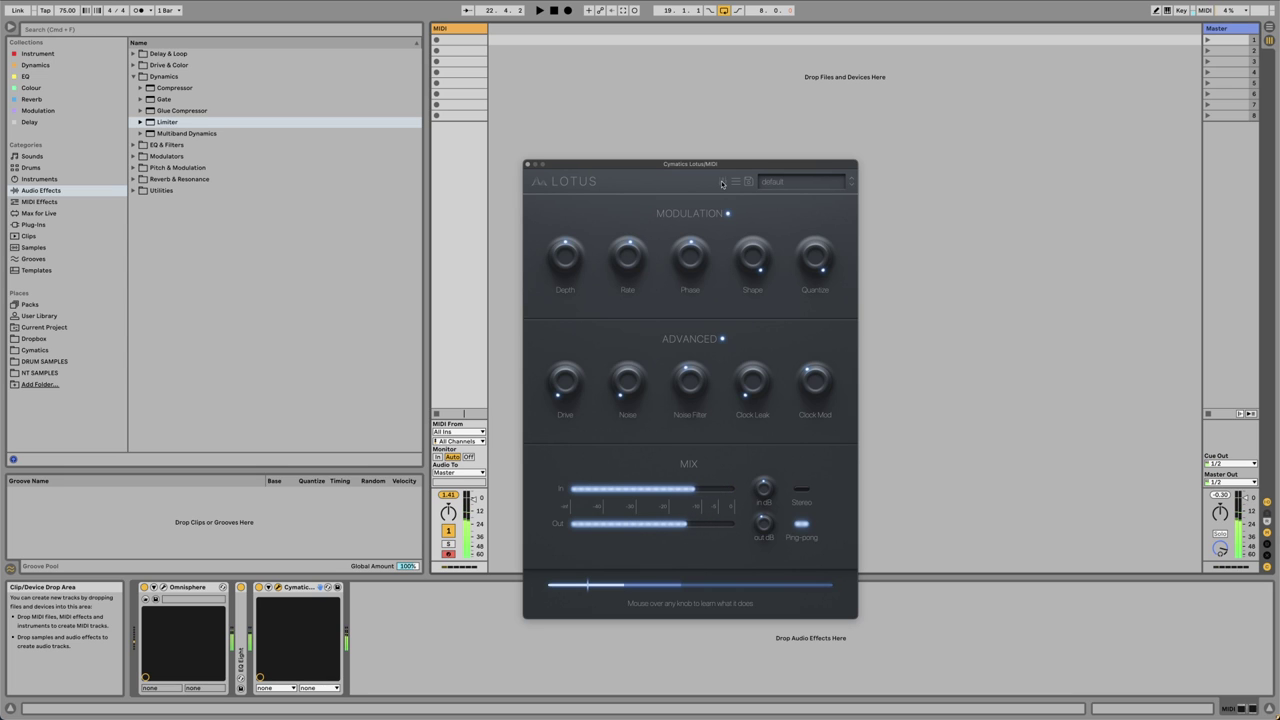
pyautogui.scroll(-1, 636, 272)
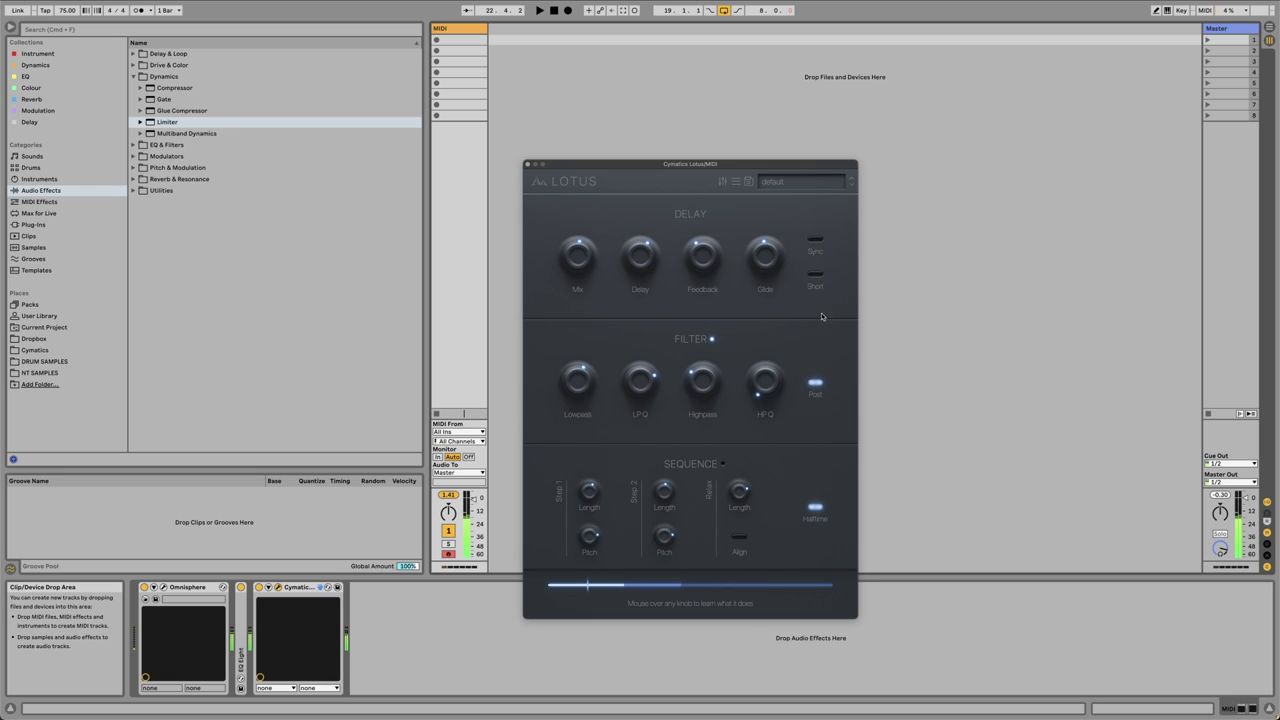
# Step: Switch the delay to Short mode and turn Ping-pong off
pyautogui.click(816, 275)
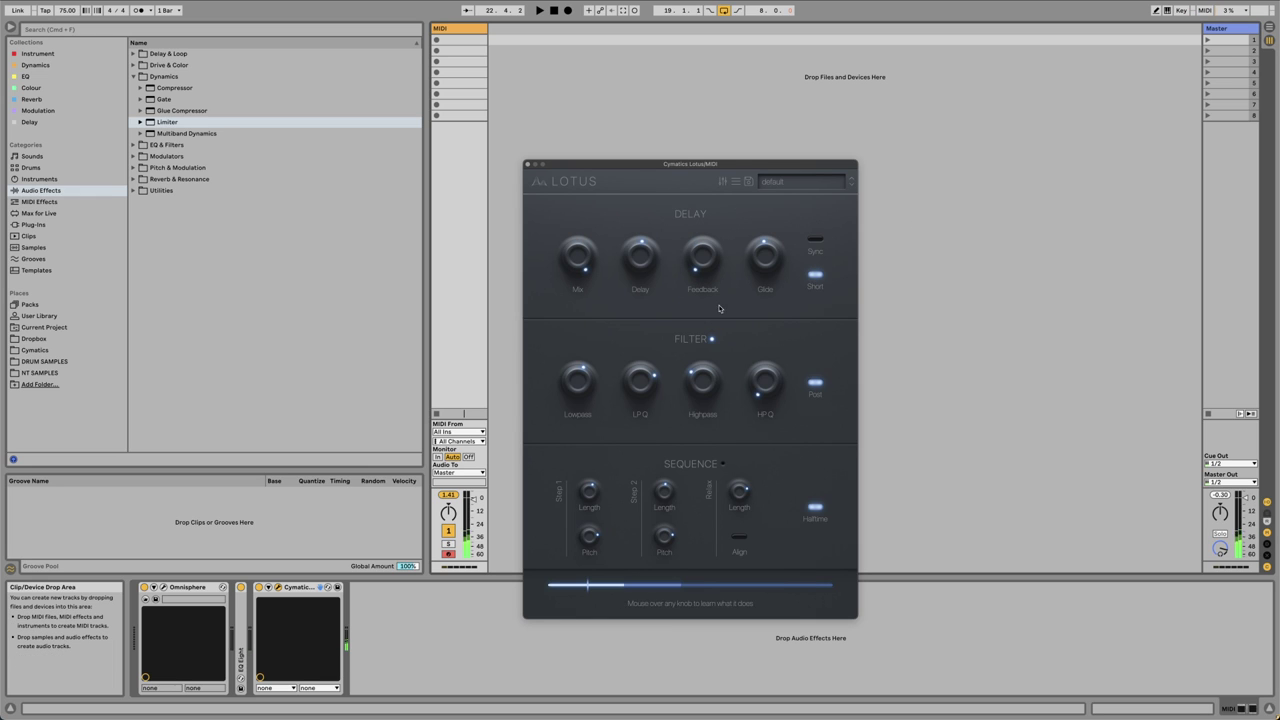
pyautogui.click(722, 182)
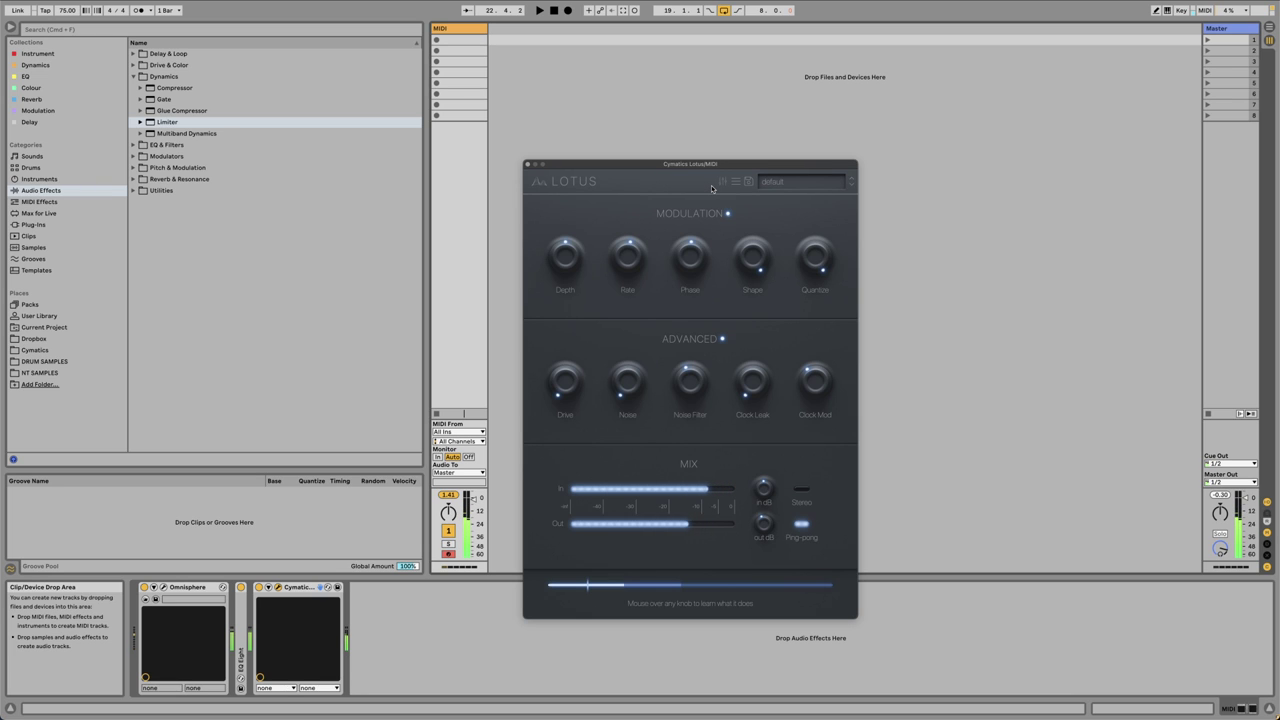
pyautogui.click(805, 536)
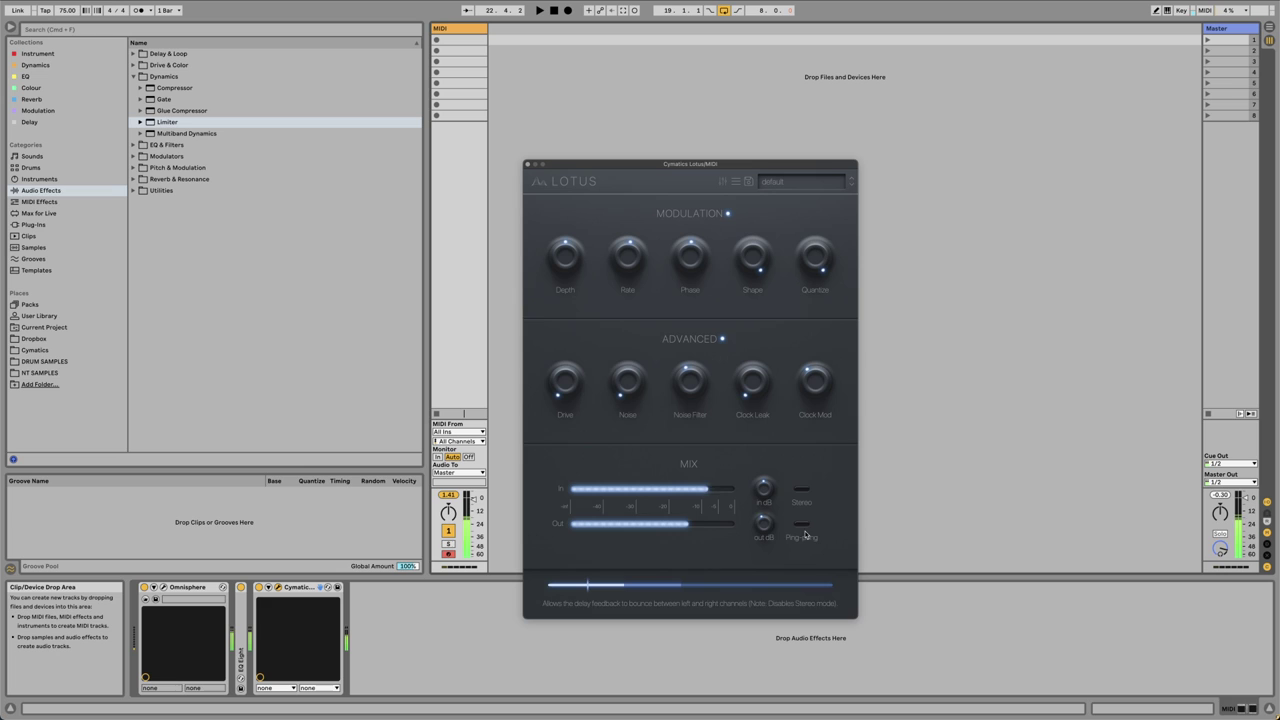
# Step: Raise modulation Depth to about 83% and set the modulation waveshape to saw
pyautogui.moveTo(575, 255); pyautogui.dragTo(579, 235)
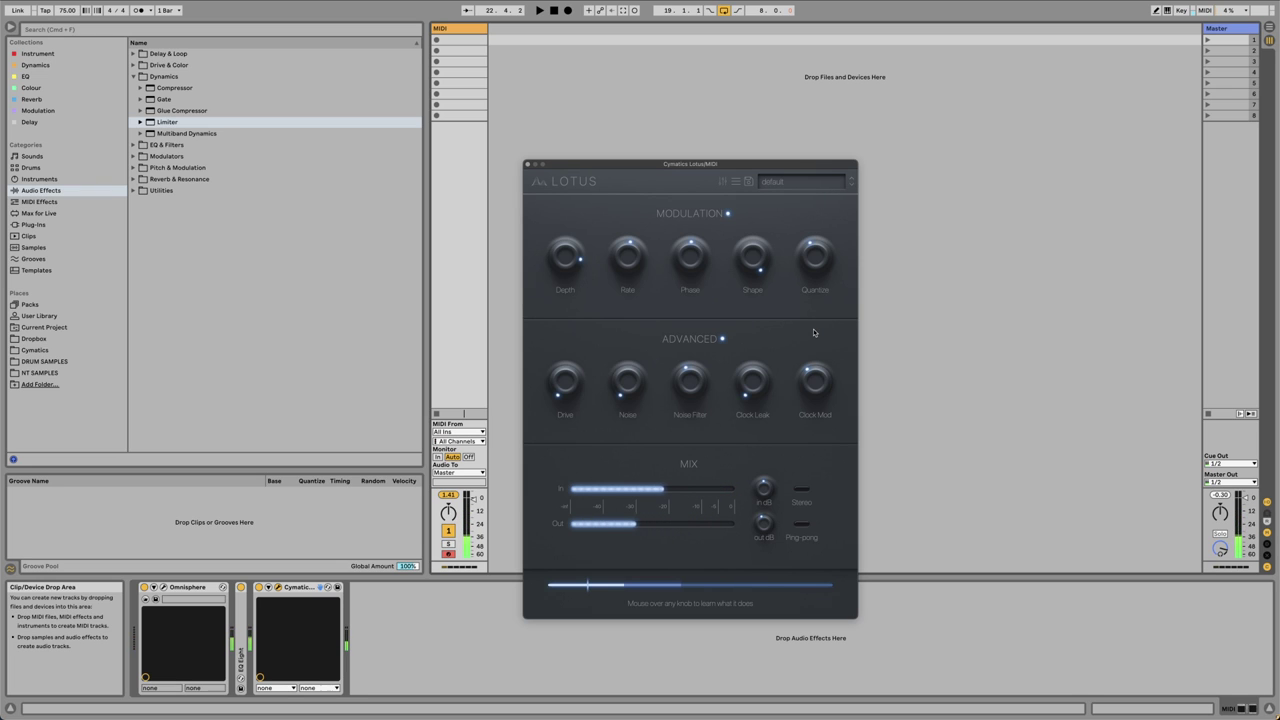
pyautogui.moveTo(720, 269)
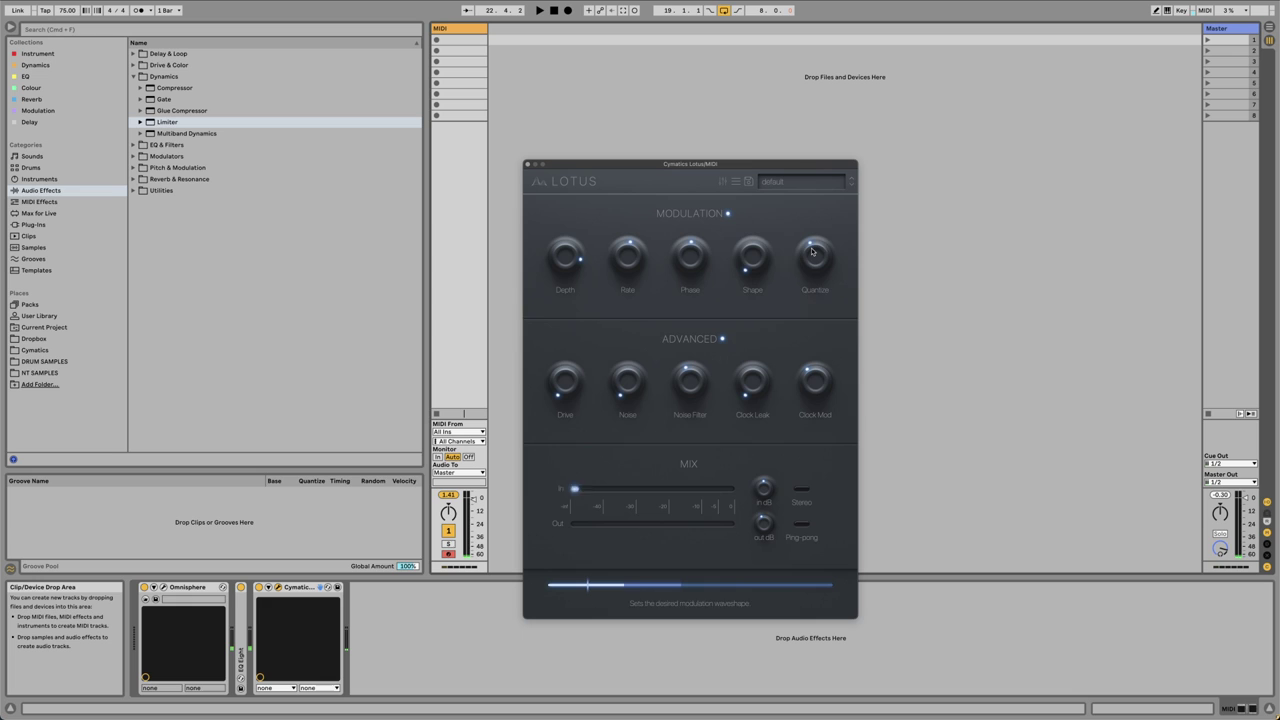
pyautogui.moveTo(772, 264); pyautogui.dragTo(770, 206)
pyautogui.click(736, 184)
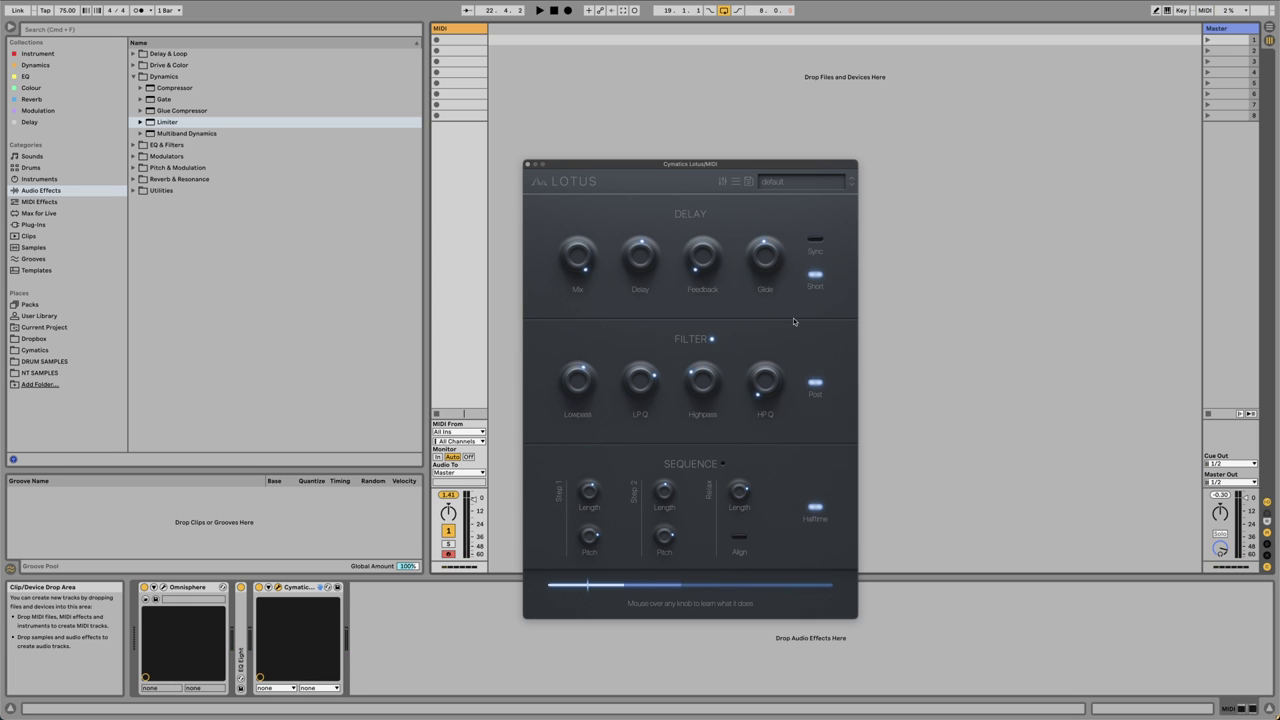
# Step: Enable Stereo mode, shorten the delay to about 22 ms, ease Feedback down, and turn Short off
pyautogui.click(721, 183)
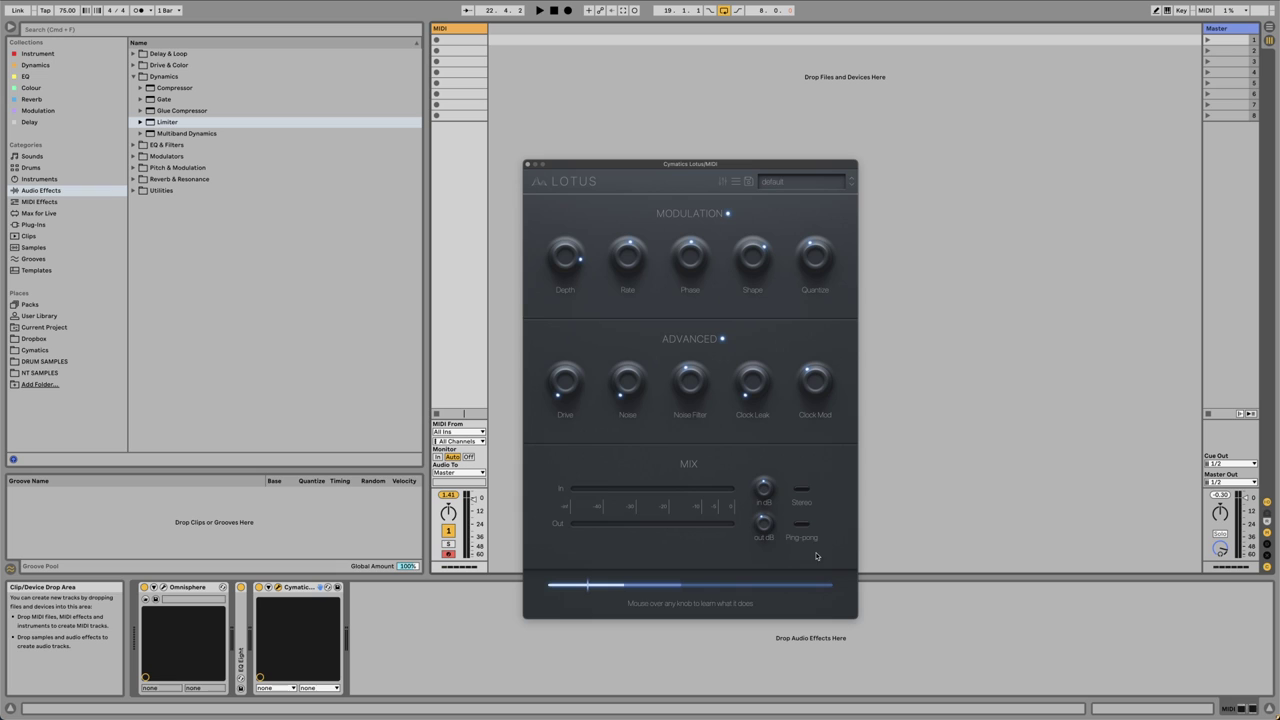
pyautogui.click(801, 489)
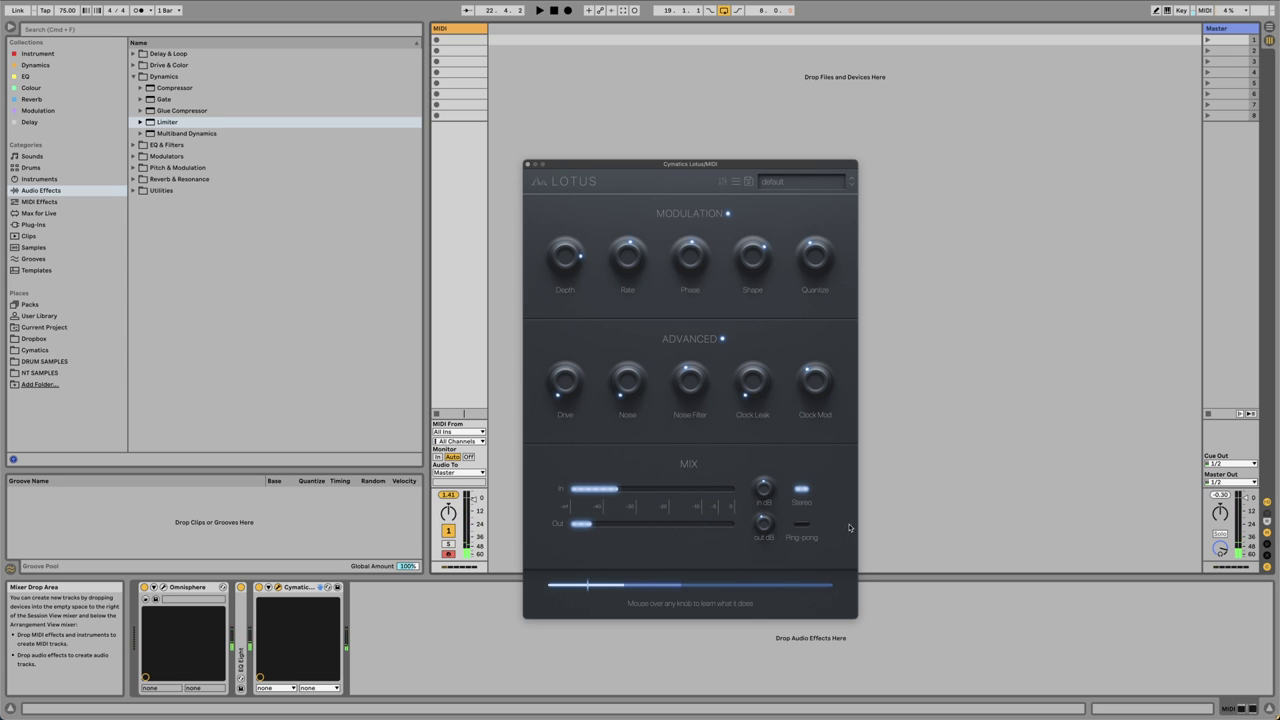
pyautogui.click(719, 185)
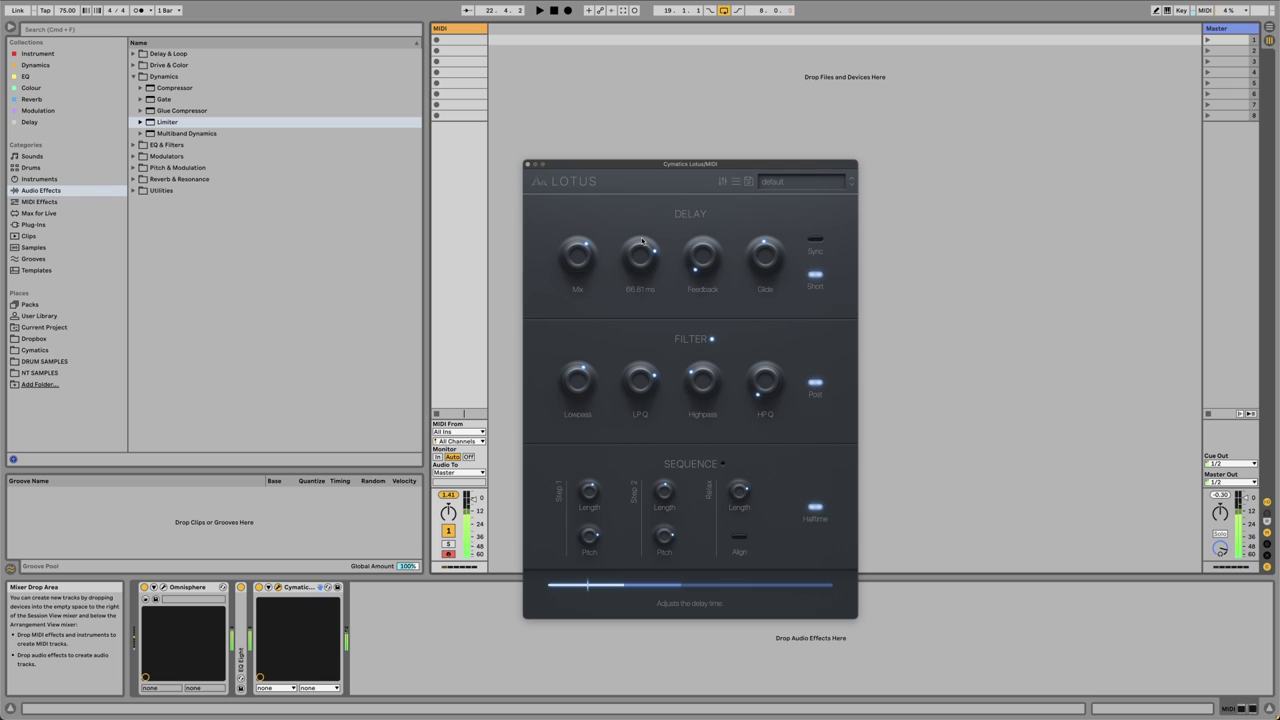
pyautogui.moveTo(642, 241); pyautogui.dragTo(642, 260)
pyautogui.moveTo(706, 244); pyautogui.dragTo(701, 270)
pyautogui.moveTo(650, 260); pyautogui.dragTo(648, 277)
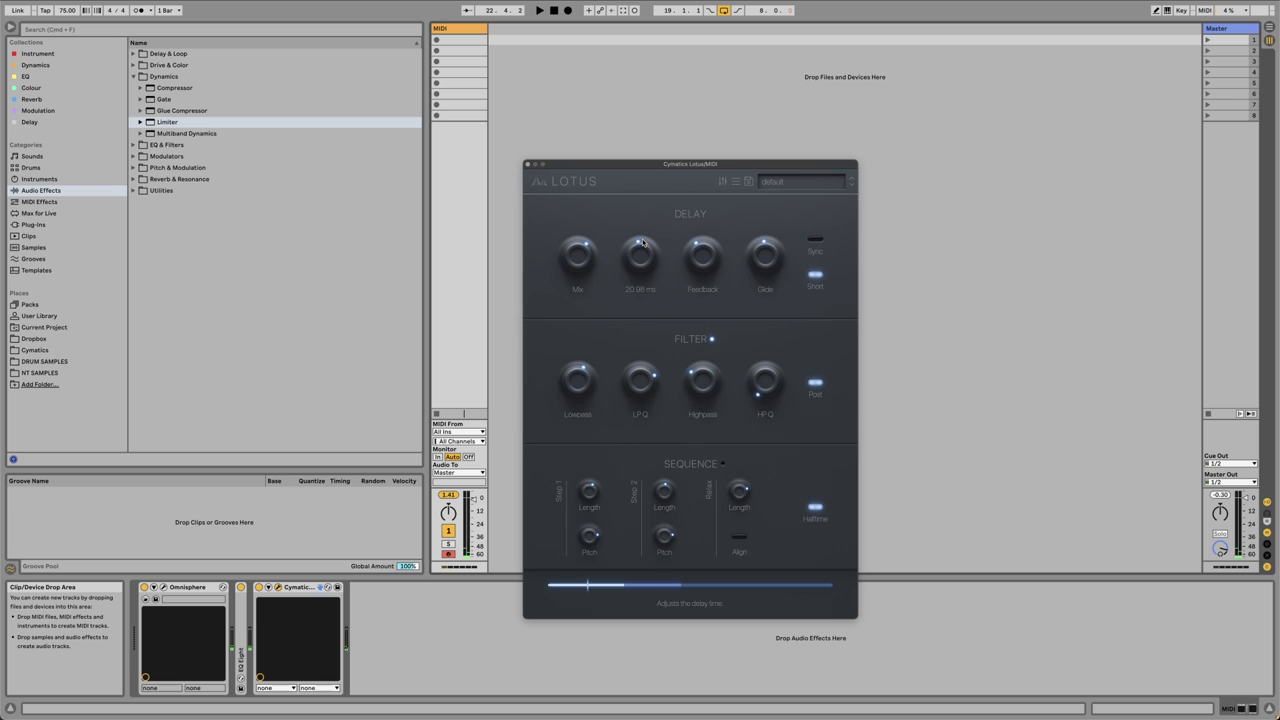
pyautogui.moveTo(564, 395)
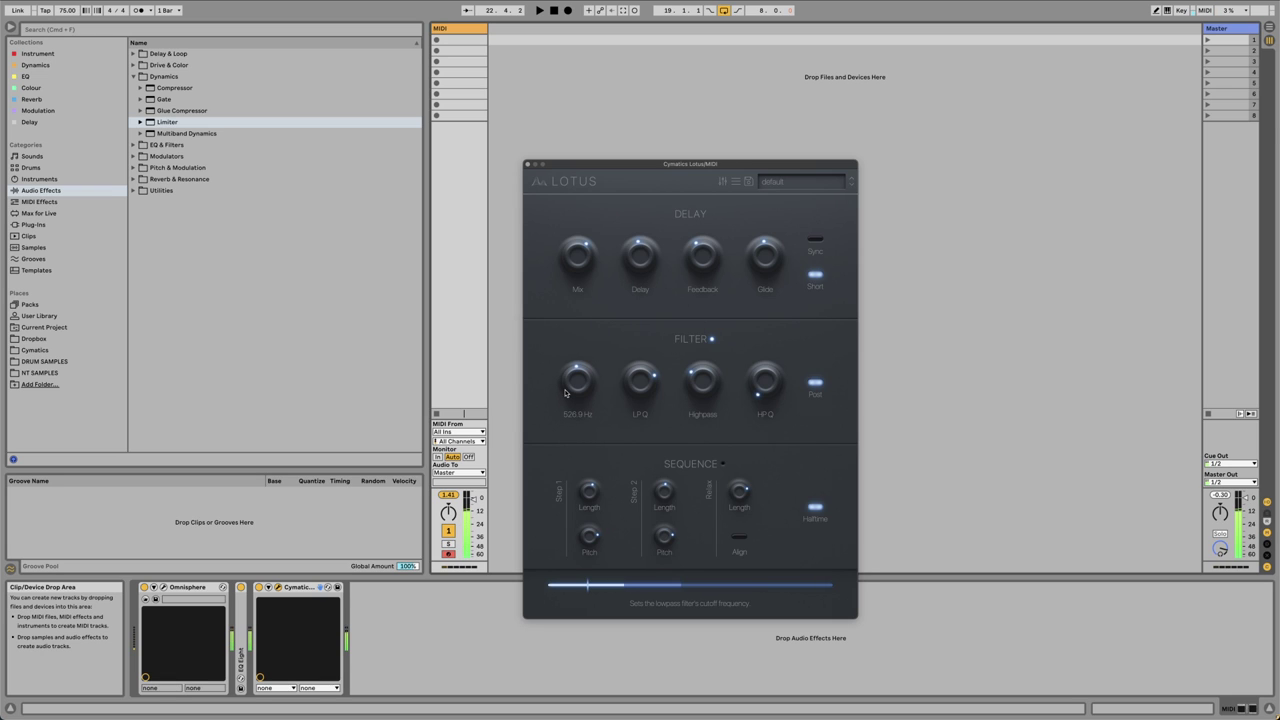
pyautogui.moveTo(710, 280)
pyautogui.click(815, 274)
# Step: Raise delay Feedback to about 42% and turn down modulation Depth and Rate
pyautogui.moveTo(698, 256); pyautogui.dragTo(720, 302)
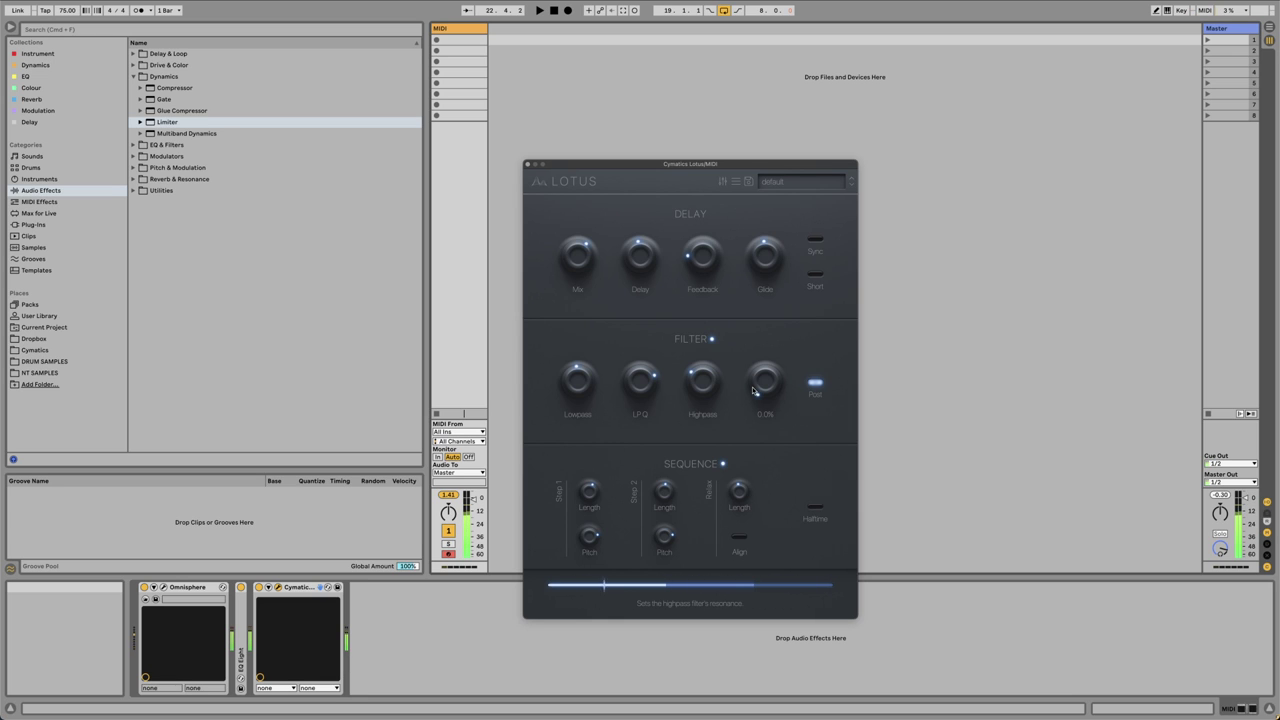
pyautogui.click(722, 181)
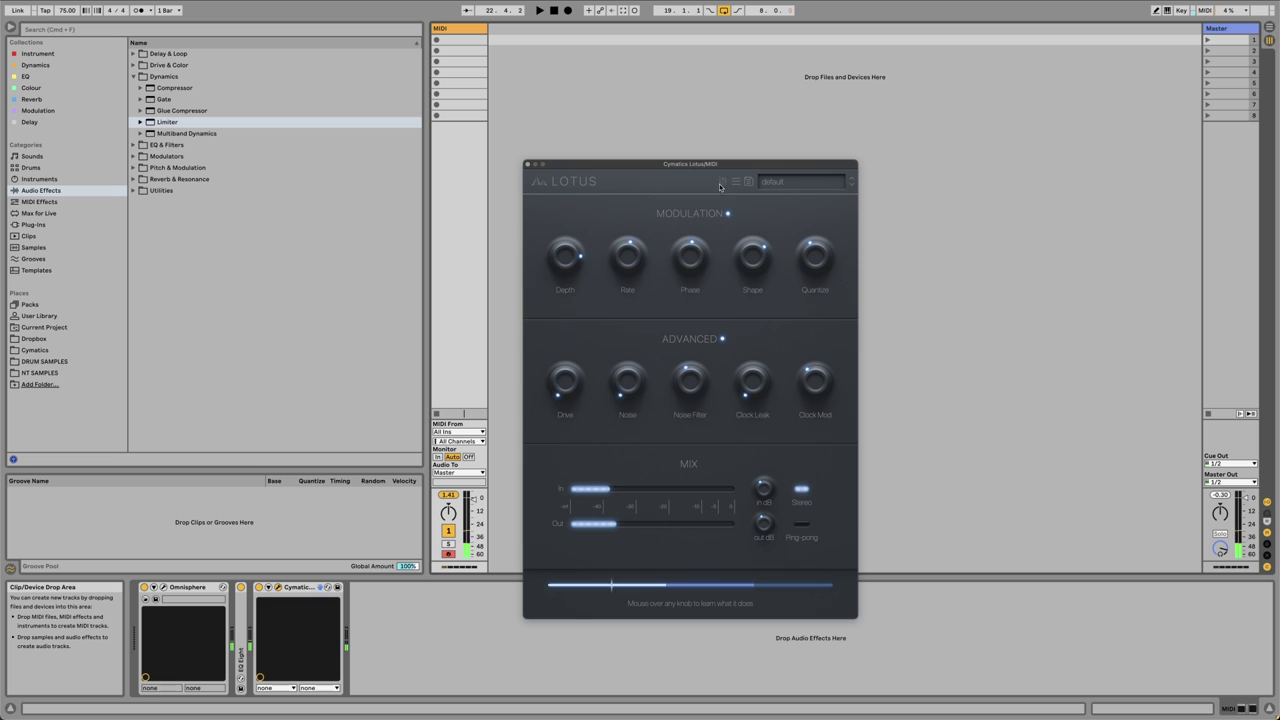
pyautogui.moveTo(628, 262)
pyautogui.mouseDown()
pyautogui.moveTo(628, 285)
pyautogui.moveTo(576, 286)
pyautogui.moveTo(580, 262)
pyautogui.mouseUp()
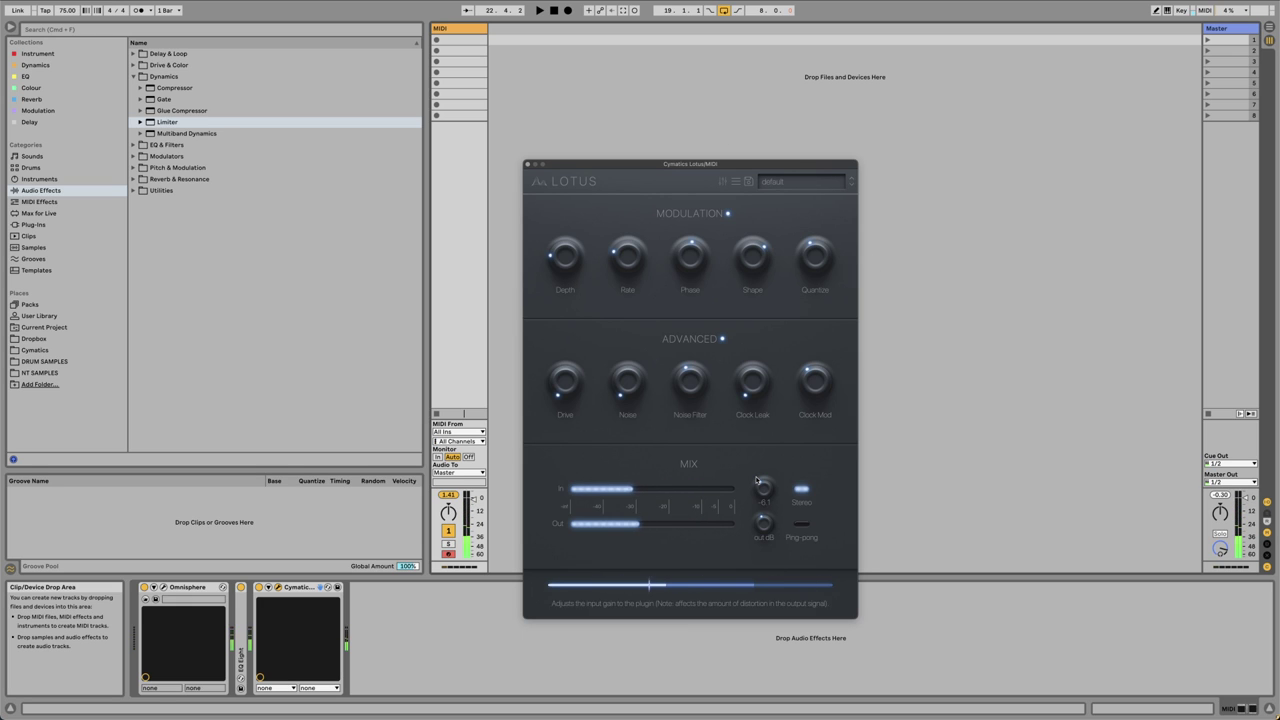
# Step: Set Feedback to 43.6% with Halftime toggled on then off, and raise Clock Leak to 63.8%
pyautogui.click(721, 181)
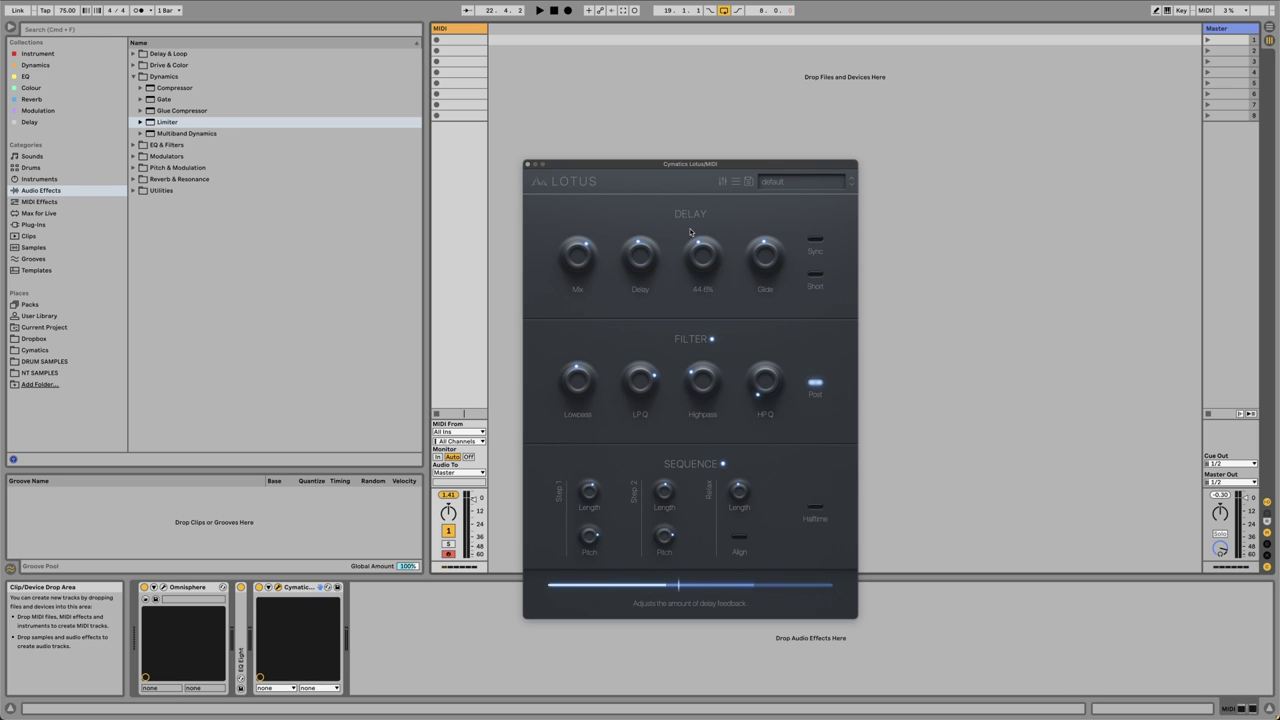
pyautogui.click(814, 508)
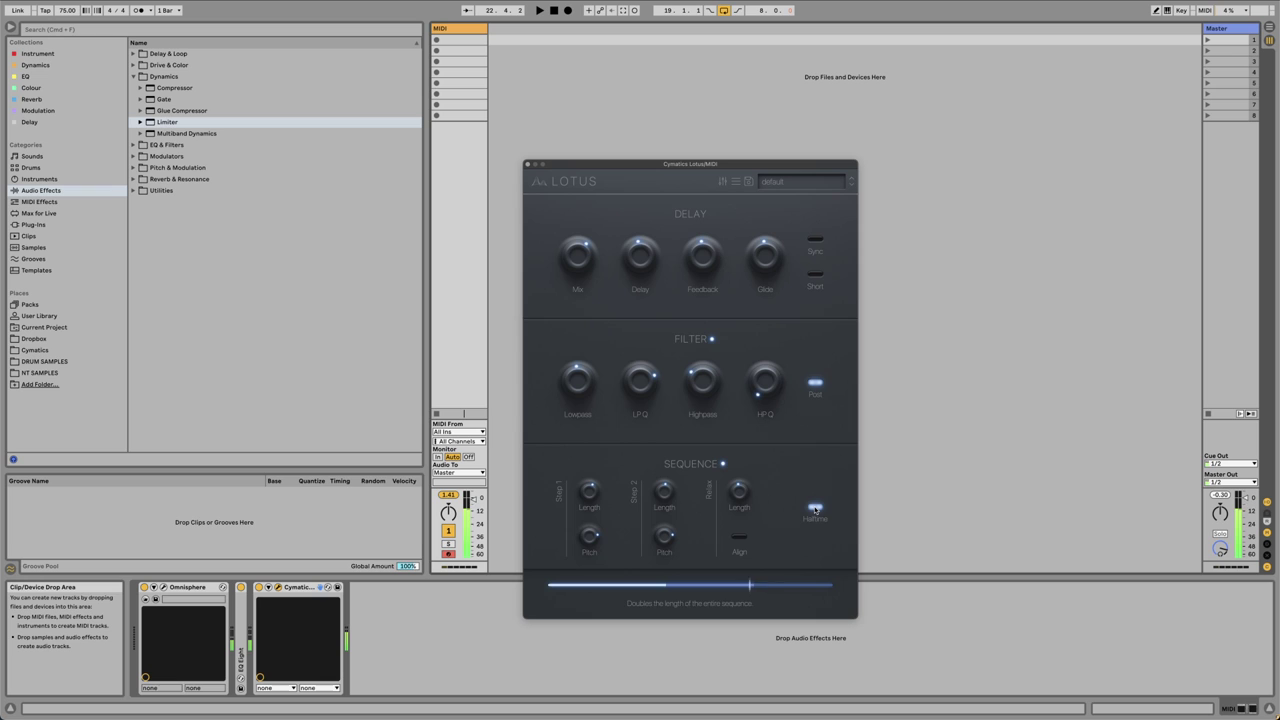
pyautogui.moveTo(711, 270)
pyautogui.mouseDown()
pyautogui.moveTo(677, 273)
pyautogui.moveTo(693, 263)
pyautogui.mouseUp()
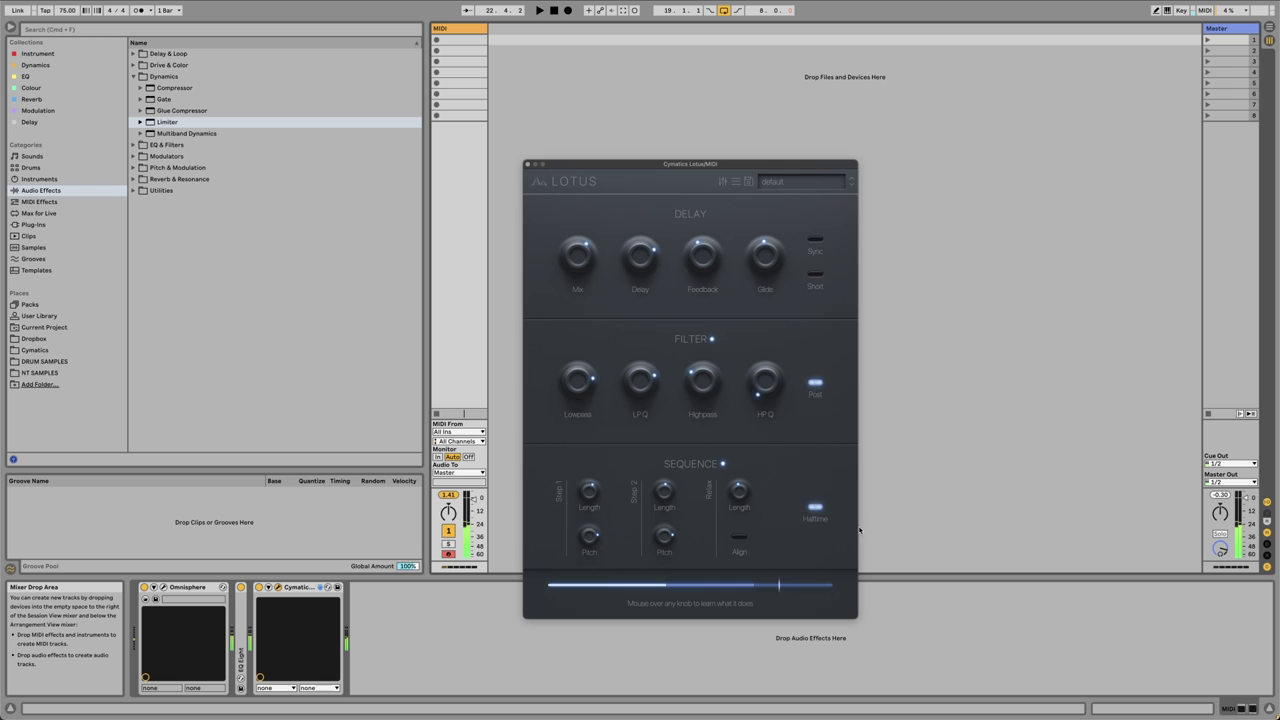
pyautogui.click(820, 510)
pyautogui.click(722, 181)
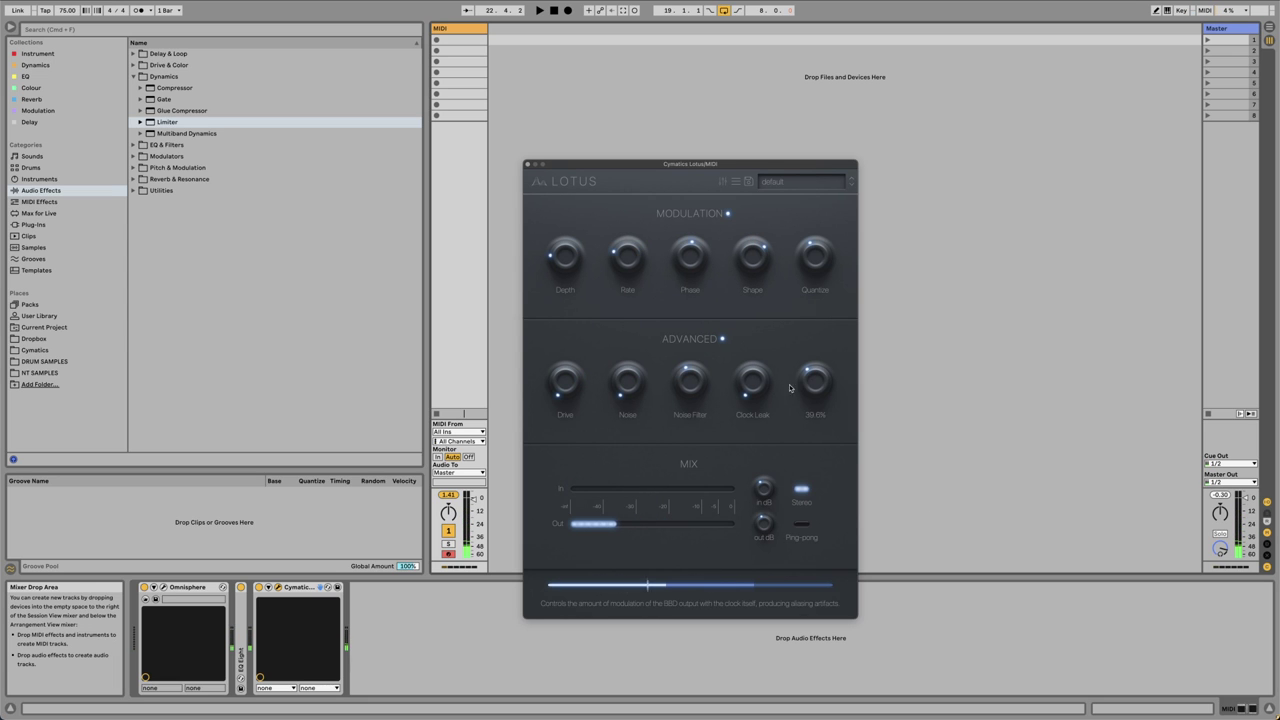
pyautogui.moveTo(752, 385); pyautogui.dragTo(758, 309)
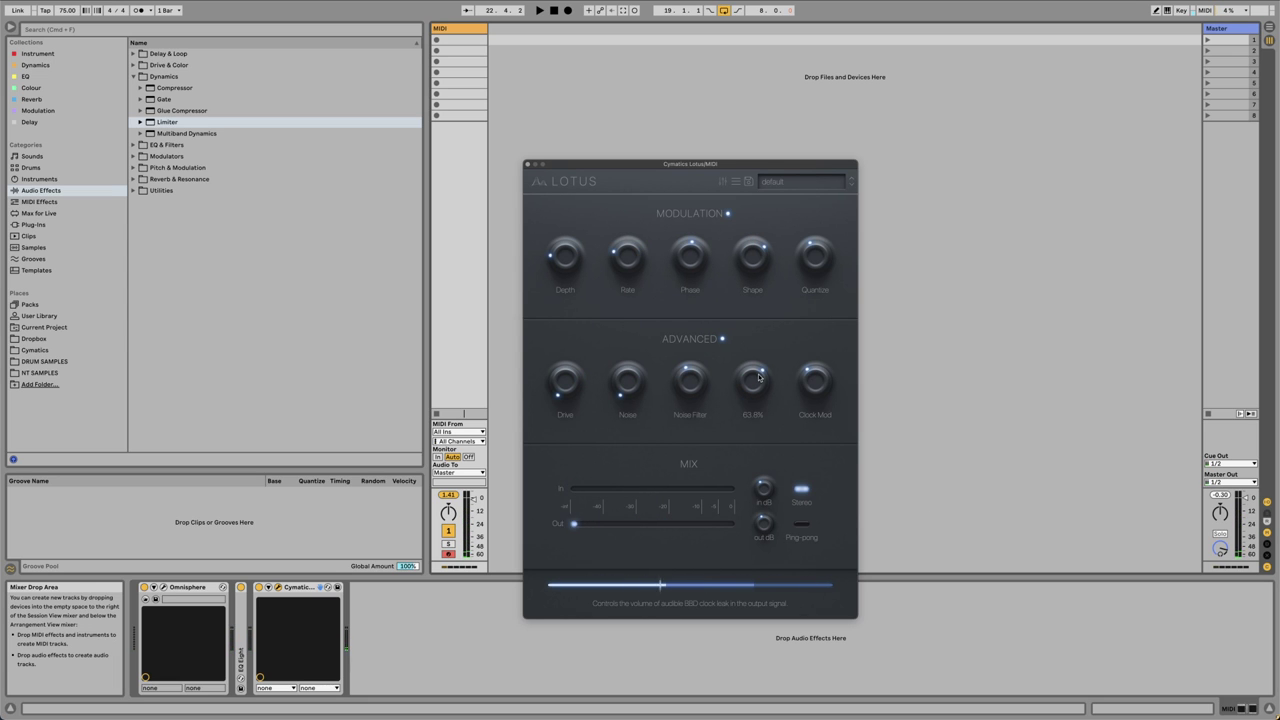
# Step: Raise Clock Mod slightly and switch the Lotus output from Stereo to Ping-pong
pyautogui.moveTo(816, 378); pyautogui.dragTo(830, 367)
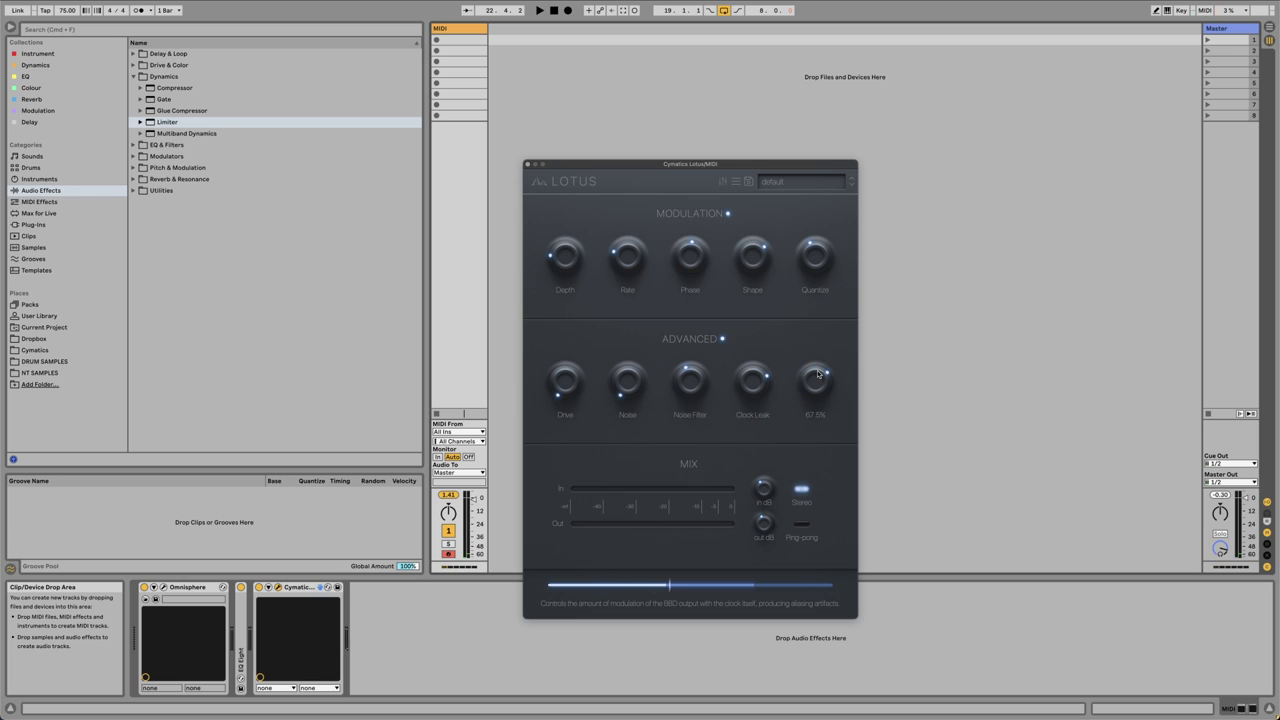
pyautogui.click(722, 181)
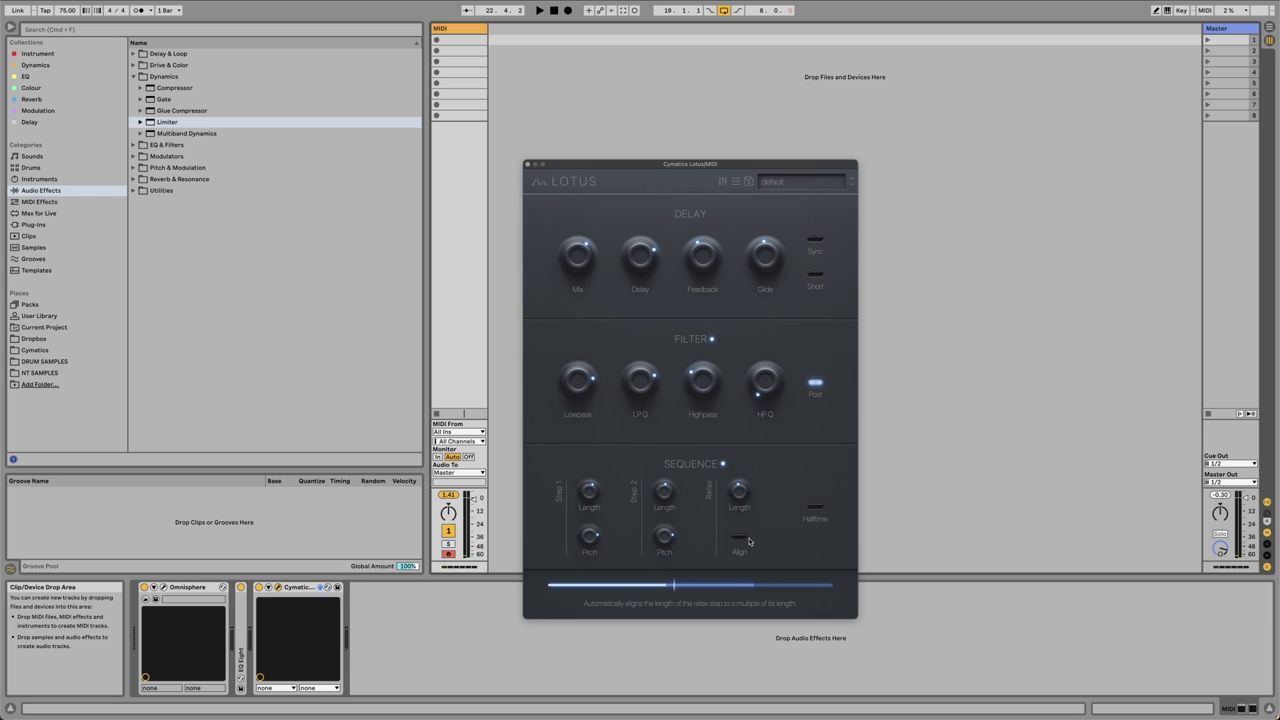
pyautogui.moveTo(760, 253)
pyautogui.click(722, 181)
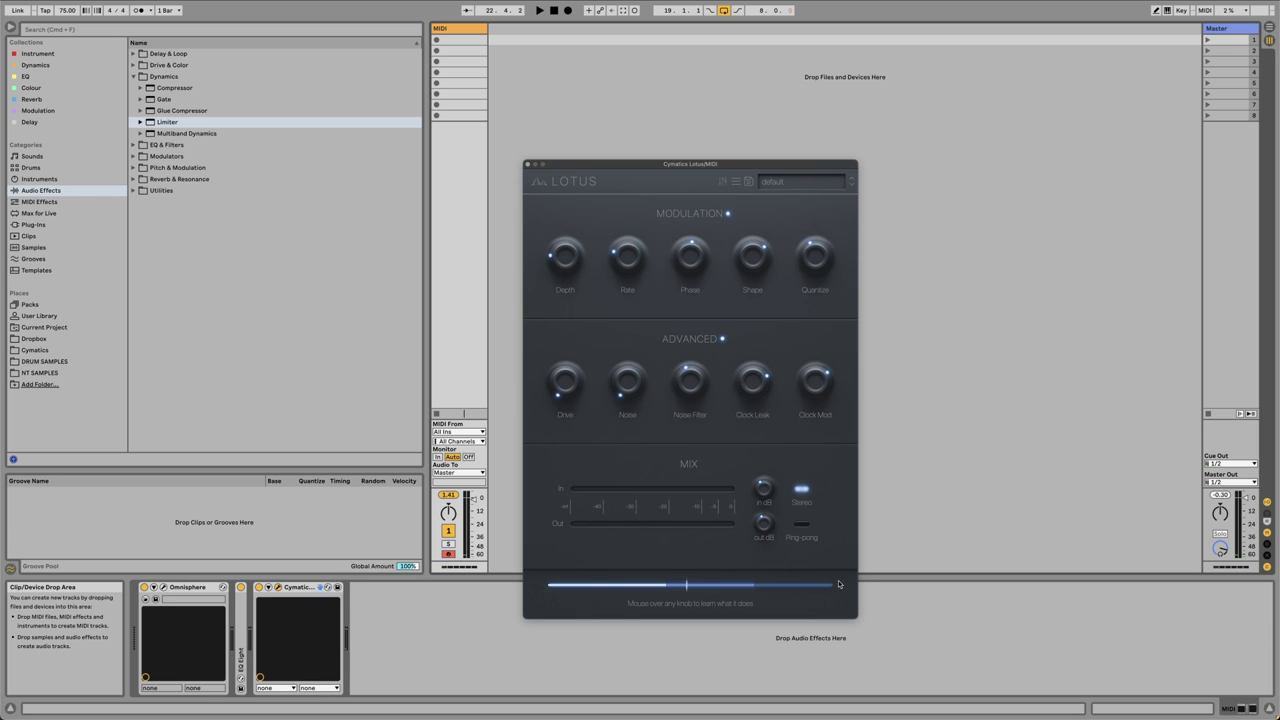
pyautogui.click(802, 527)
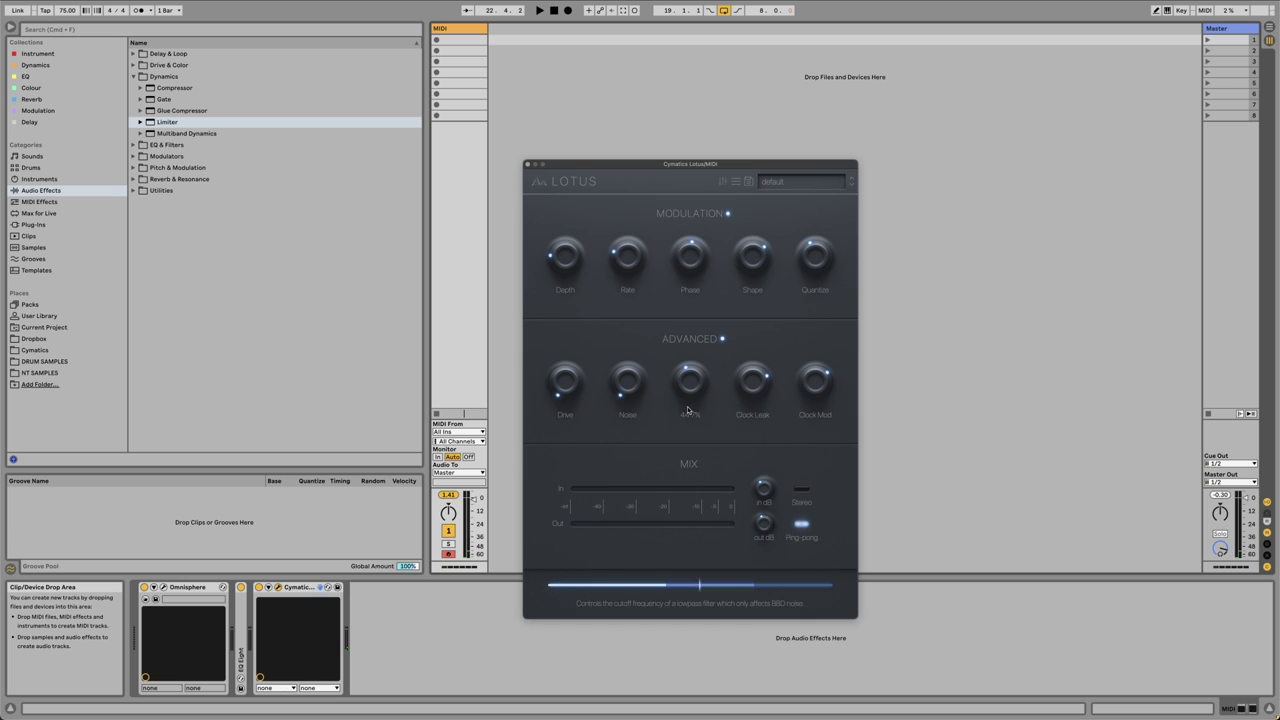
pyautogui.moveTo(675, 375)
pyautogui.moveTo(548, 381)
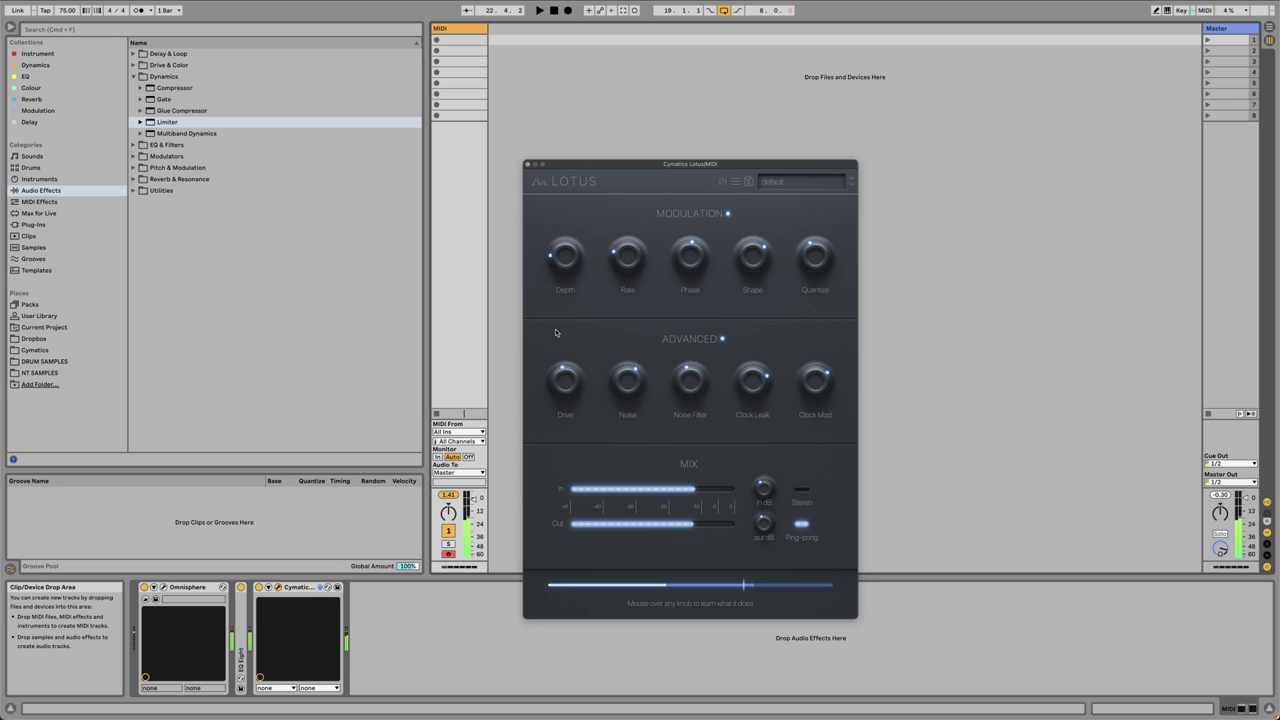
# Step: Slow the project tempo to 55 and set the Lotus Mix to 54.1%
pyautogui.click(722, 183)
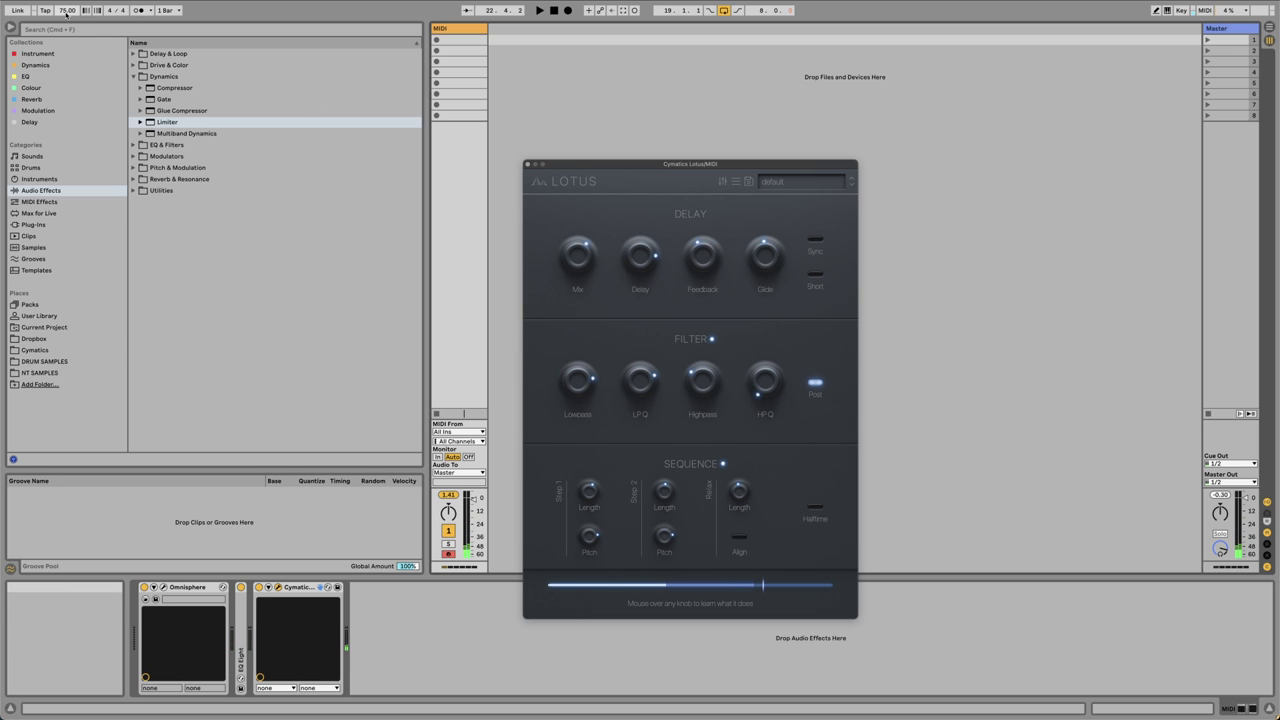
pyautogui.moveTo(66, 12); pyautogui.dragTo(68, 9)
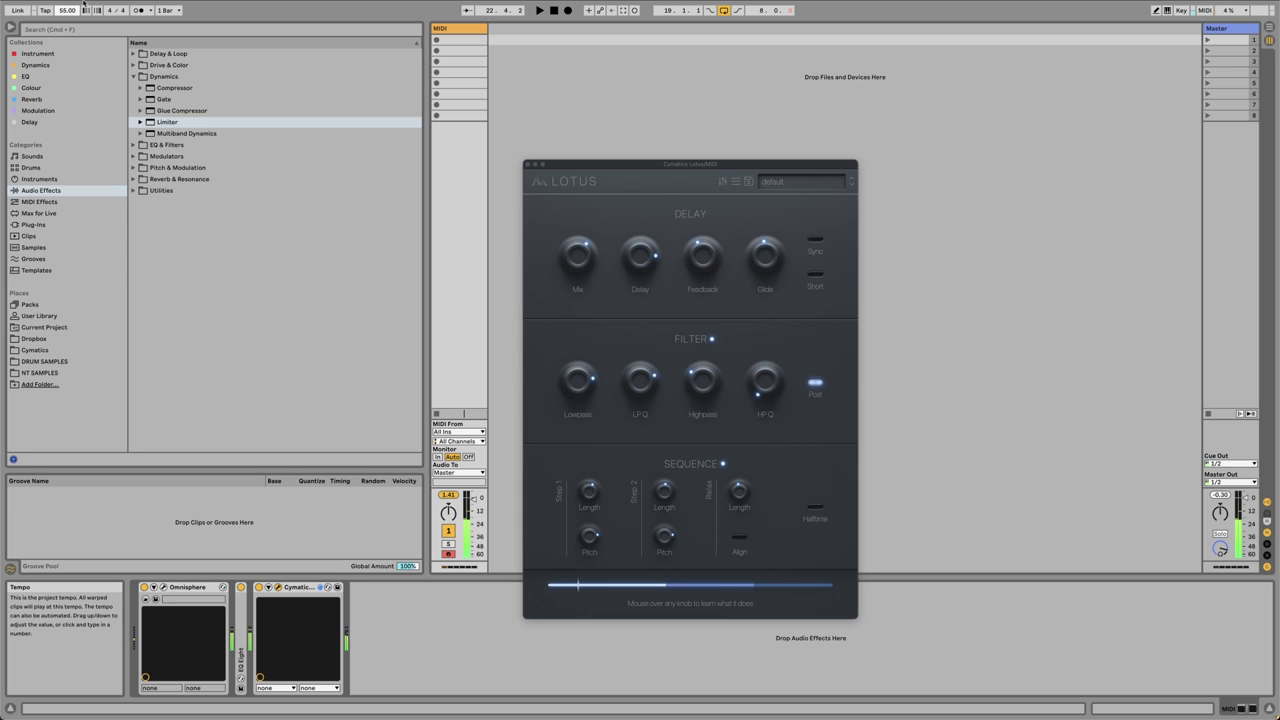
pyautogui.click(652, 256)
pyautogui.moveTo(598, 257); pyautogui.dragTo(585, 268)
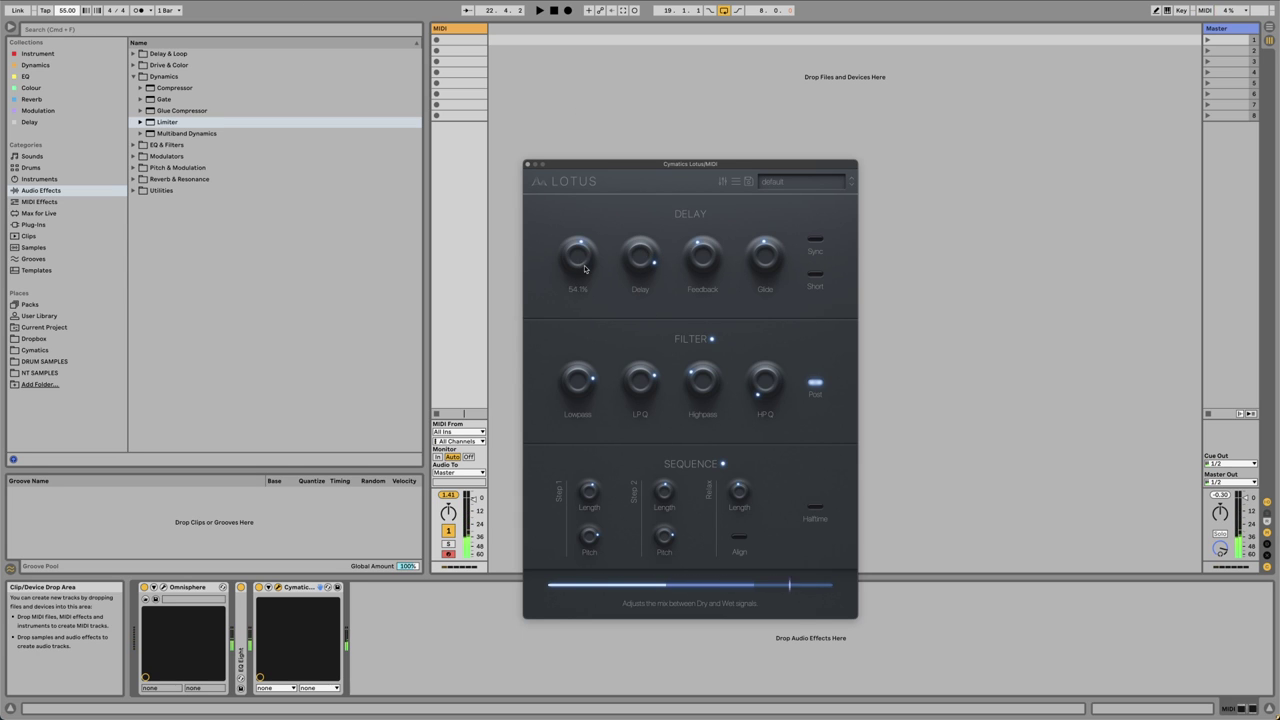
pyautogui.click(722, 181)
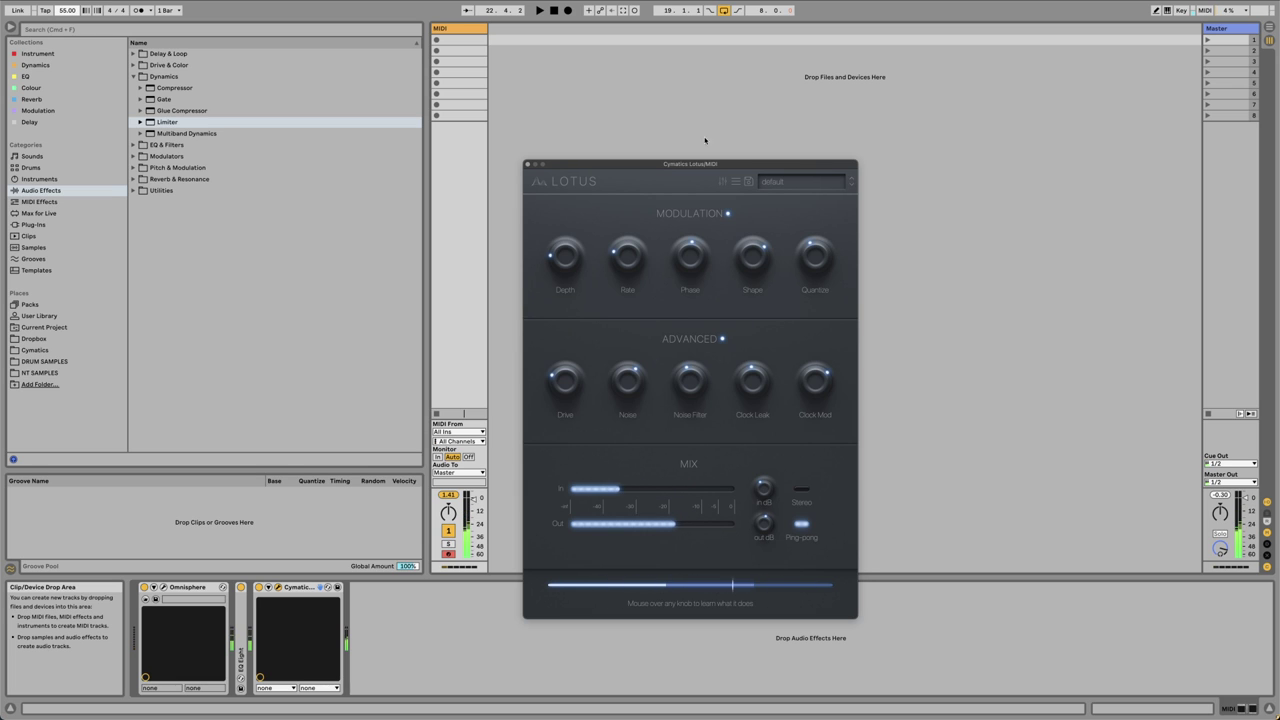
# Step: Lower delay Feedback to about 36%, then set the delay time to 1080.5 ms and Glide to 28.5%
pyautogui.click(722, 181)
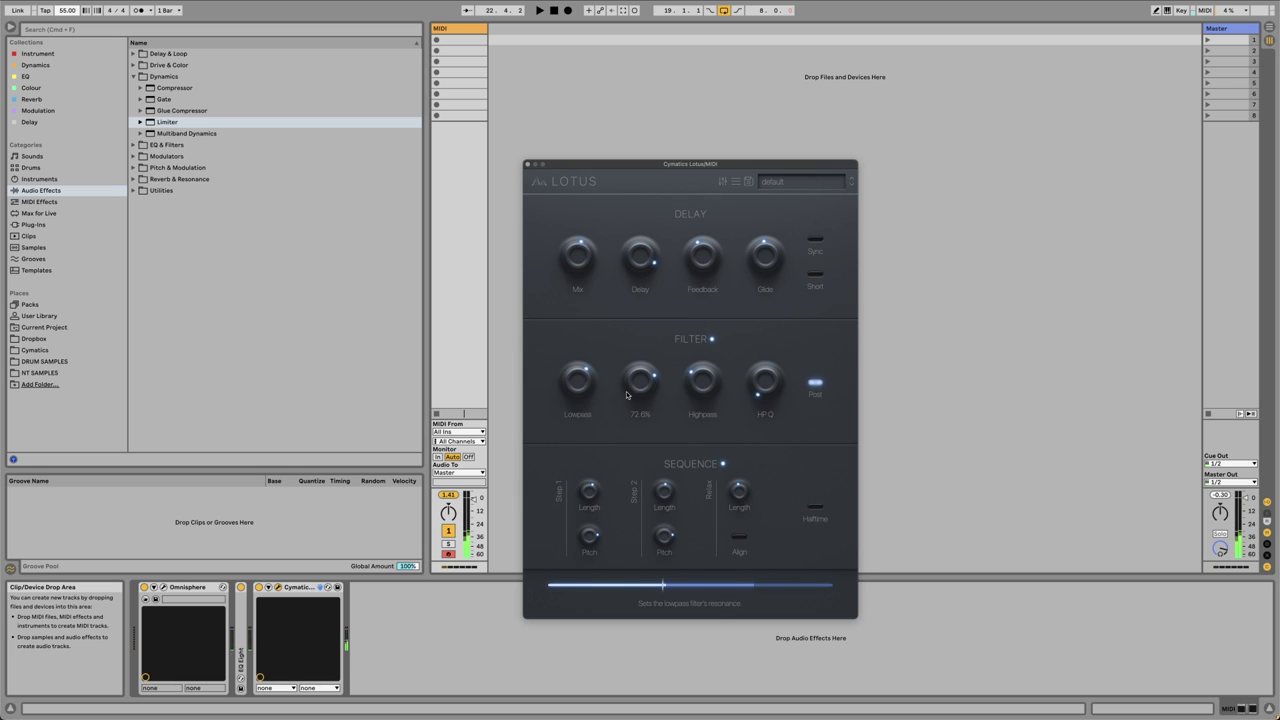
pyautogui.moveTo(595, 380)
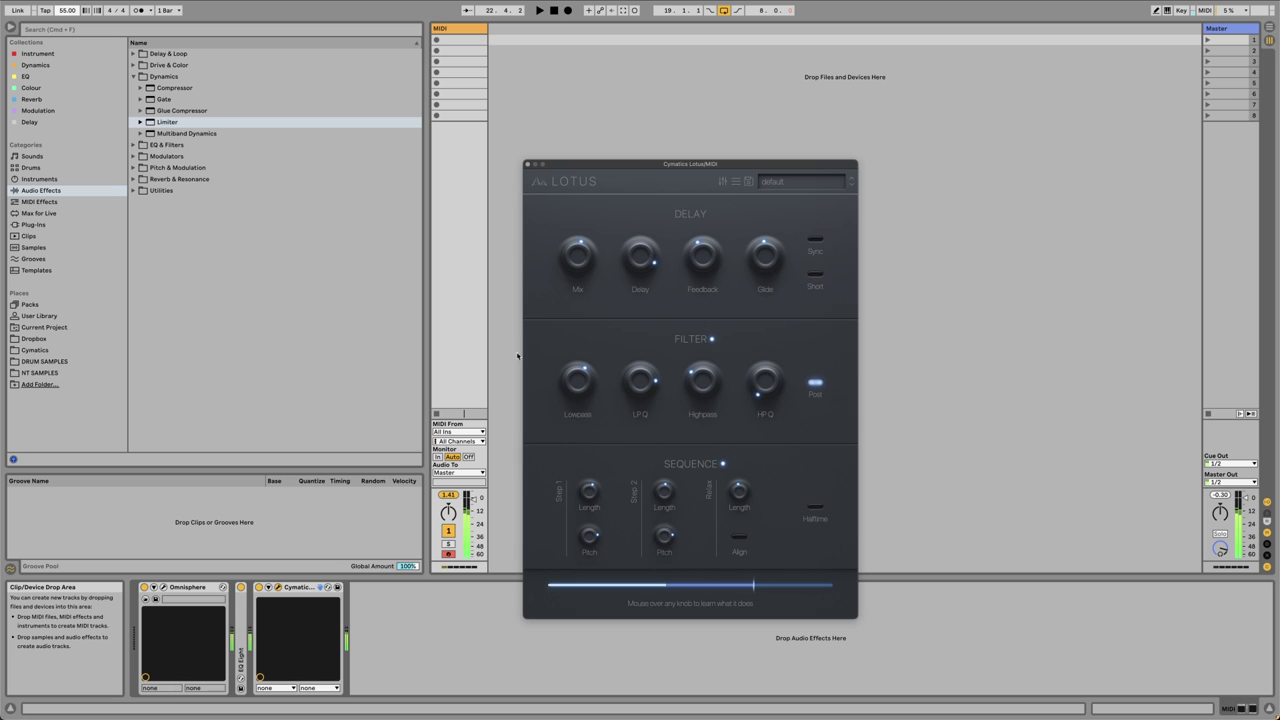
pyautogui.moveTo(701, 261)
pyautogui.scroll(-2, 700, 269)
pyautogui.moveTo(707, 267); pyautogui.dragTo(707, 271)
pyautogui.scroll(-2, 650, 268)
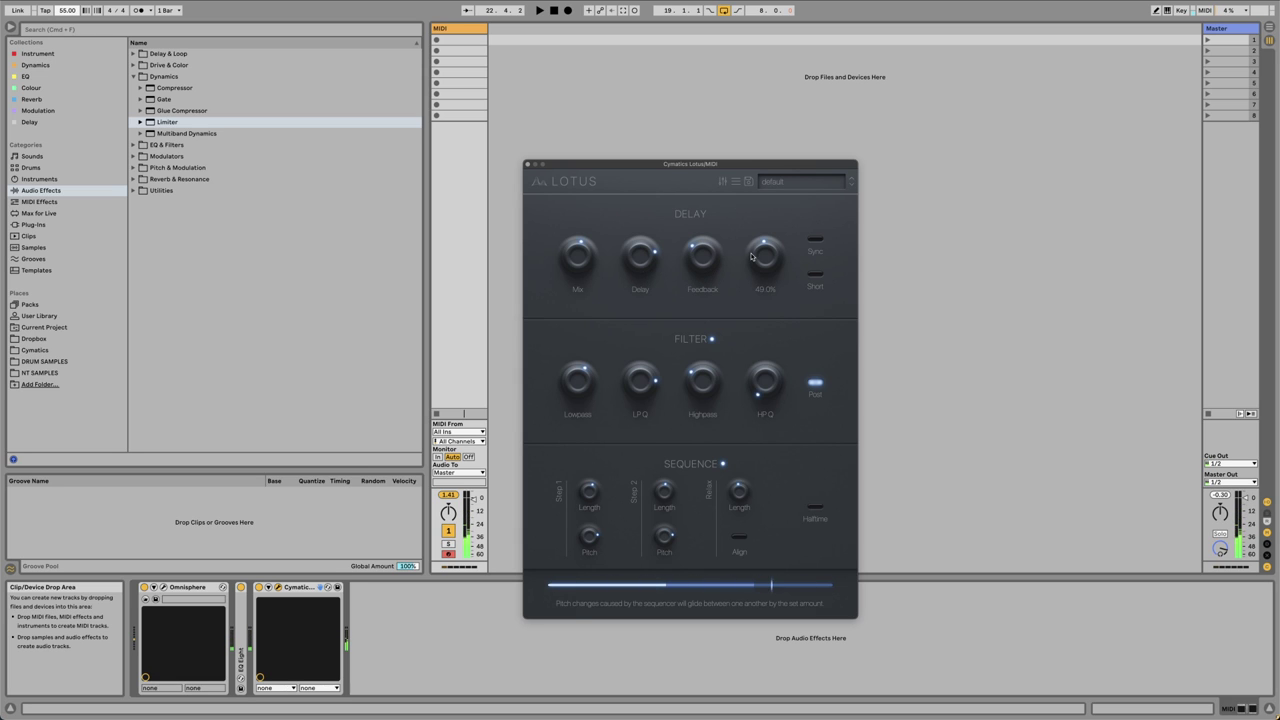
pyautogui.scroll(-3, 748, 279)
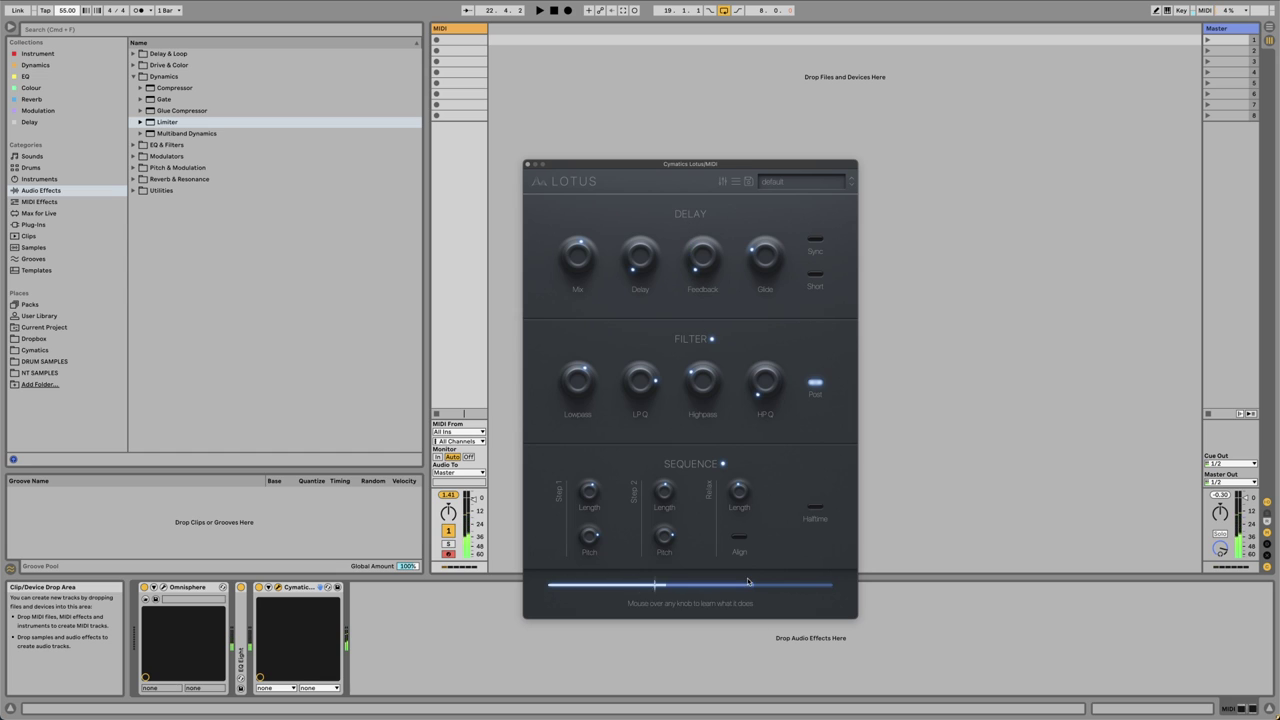
# Step: Switch Lotus to its Modulation, Advanced and Mix page and nudge the window up and right
pyautogui.click(722, 181)
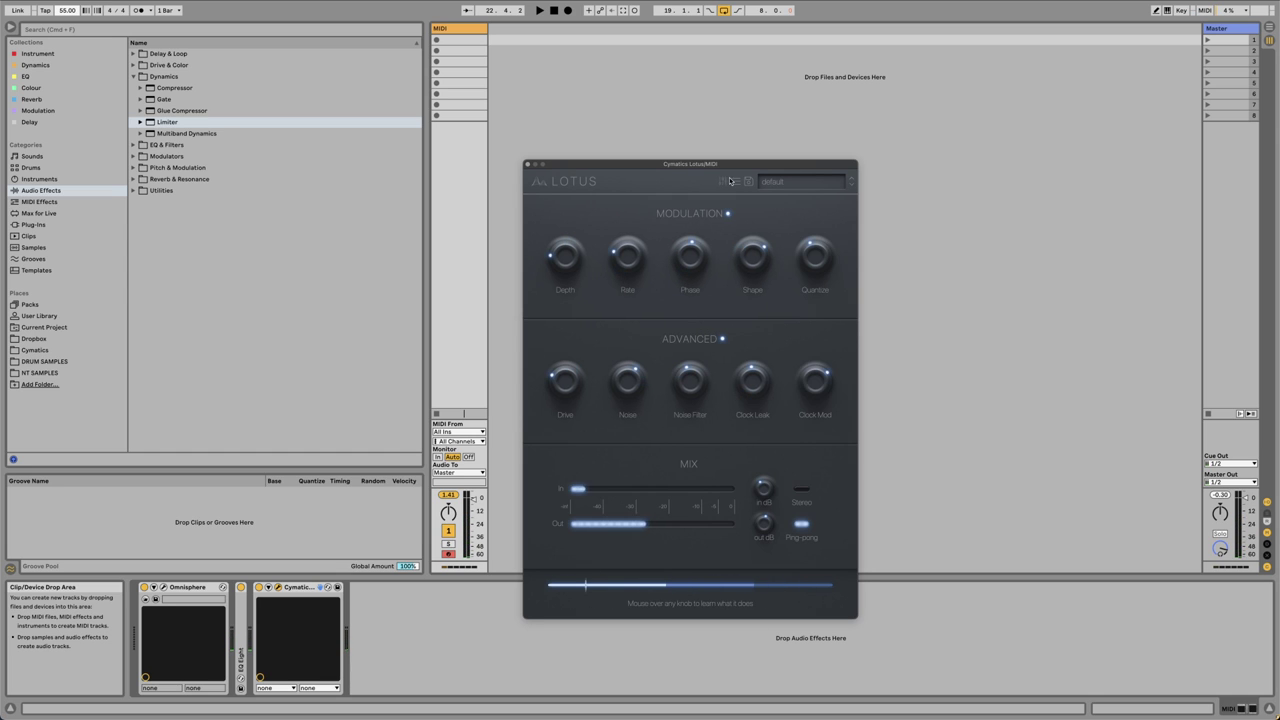
pyautogui.moveTo(772, 169); pyautogui.dragTo(786, 155)
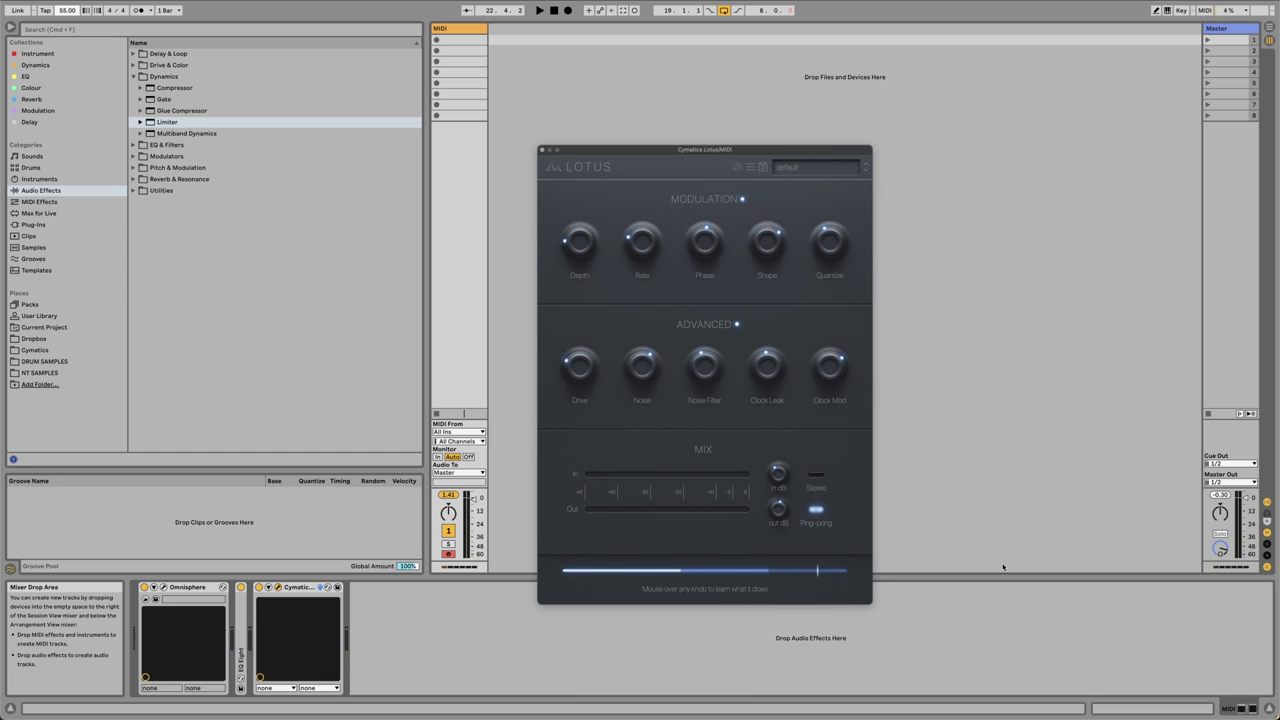